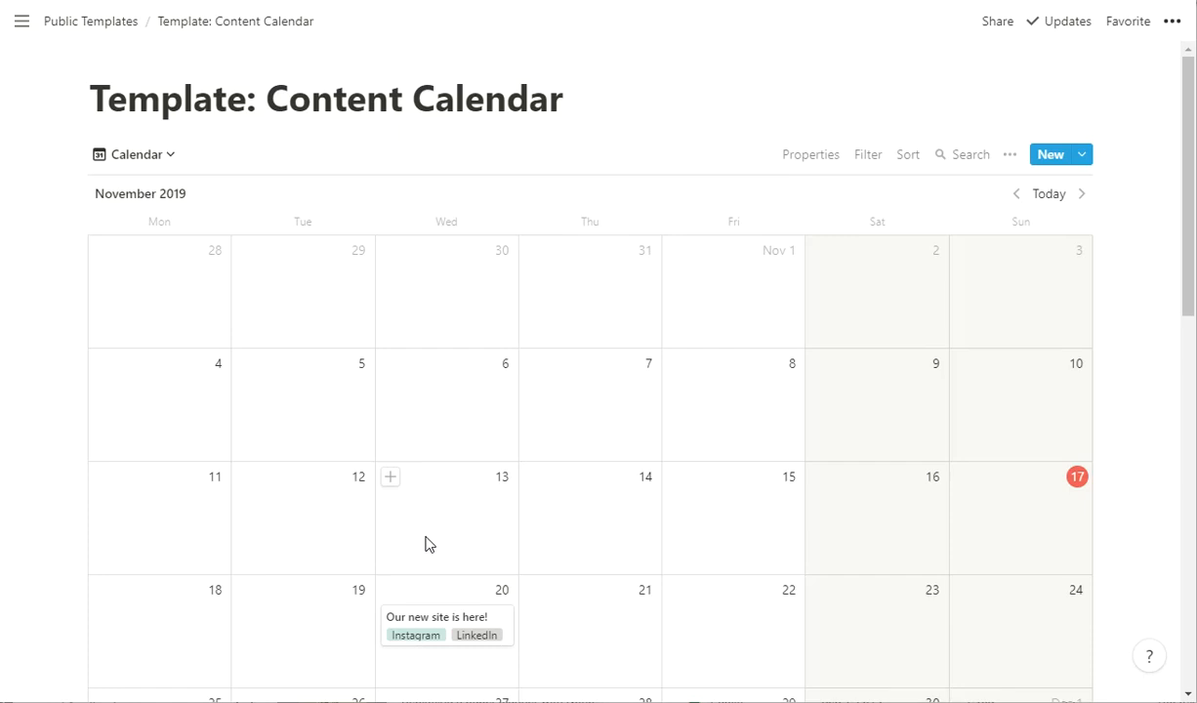
Browse the content calendar, open the "Our new site is here!" post, and review its properties and available Channels options
{"action": "scroll", "coordinate": [411, 390], "scroll_direction": "down", "scroll_amount": 15}
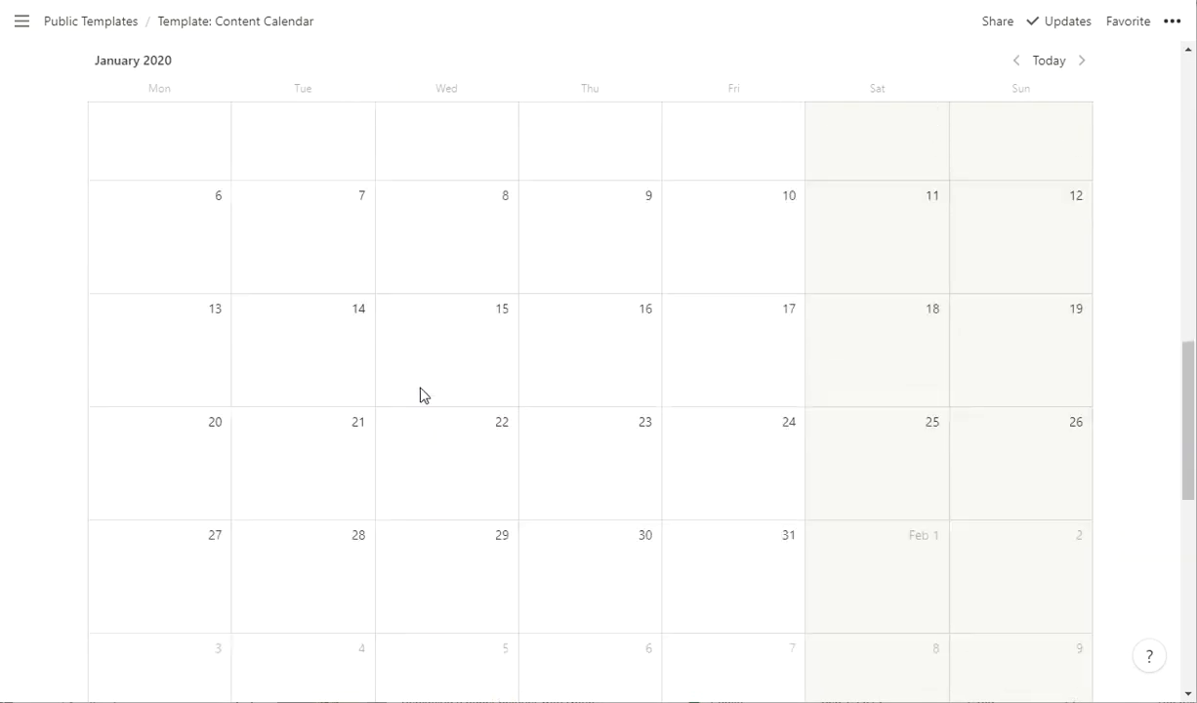
{"action": "scroll", "coordinate": [424, 396], "scroll_direction": "up", "scroll_amount": 12}
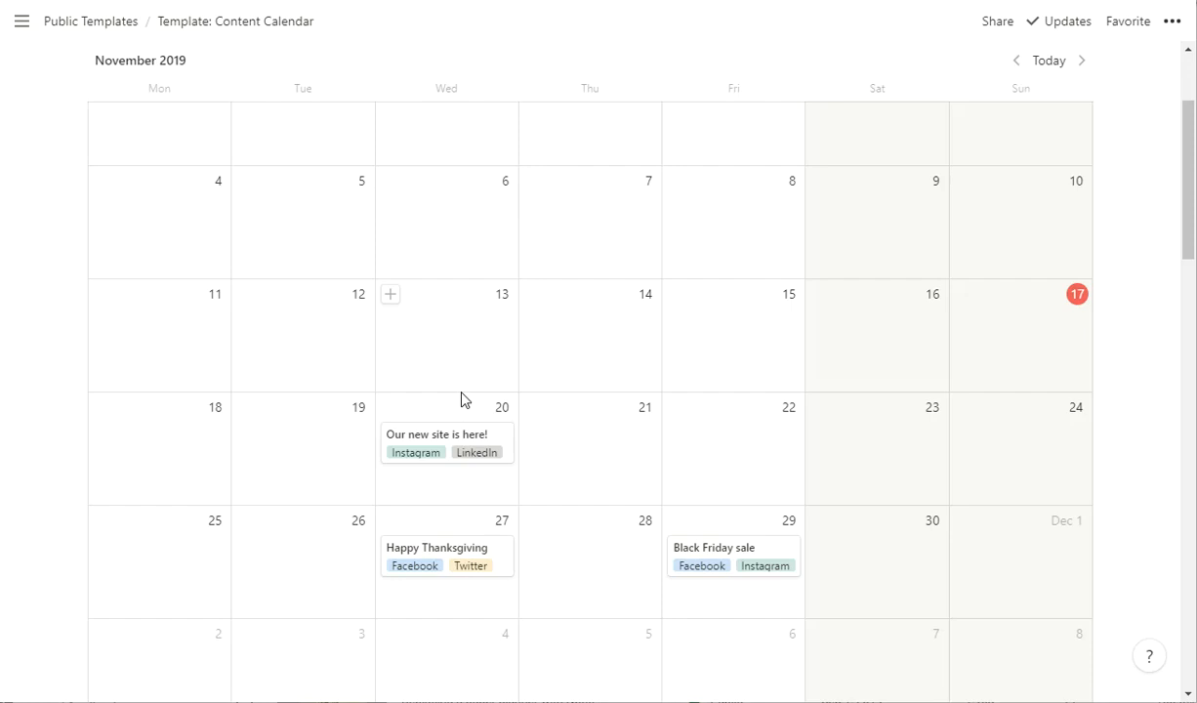
{"action": "scroll", "coordinate": [549, 395], "scroll_direction": "up", "scroll_amount": 1}
{"action": "scroll", "coordinate": [548, 395], "scroll_direction": "up", "scroll_amount": 1}
{"action": "scroll", "coordinate": [548, 394], "scroll_direction": "down", "scroll_amount": 3}
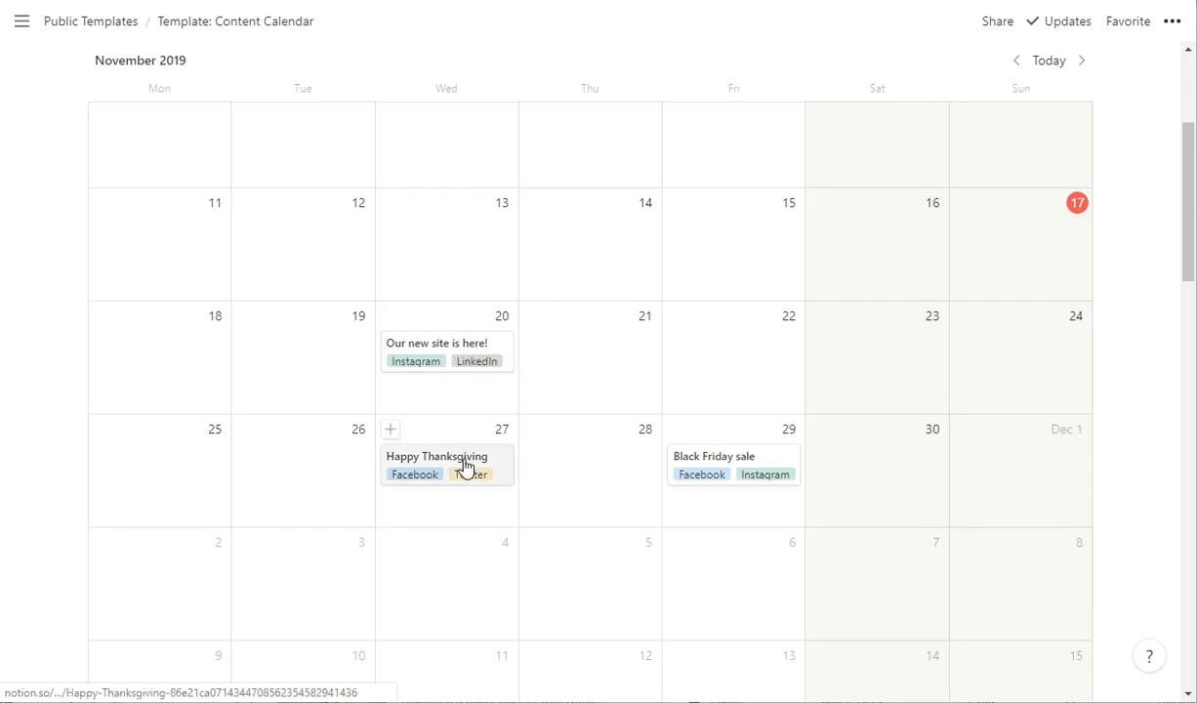
{"action": "left_click", "coordinate": [439, 346]}
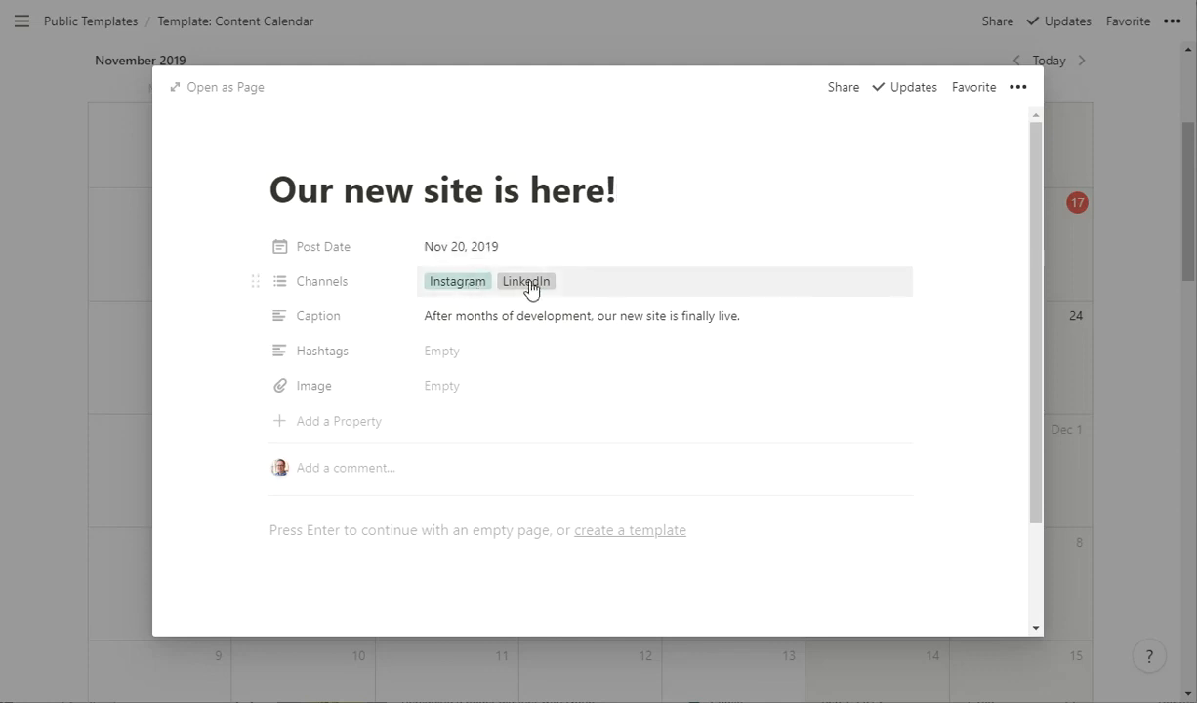
{"action": "left_click", "coordinate": [591, 285]}
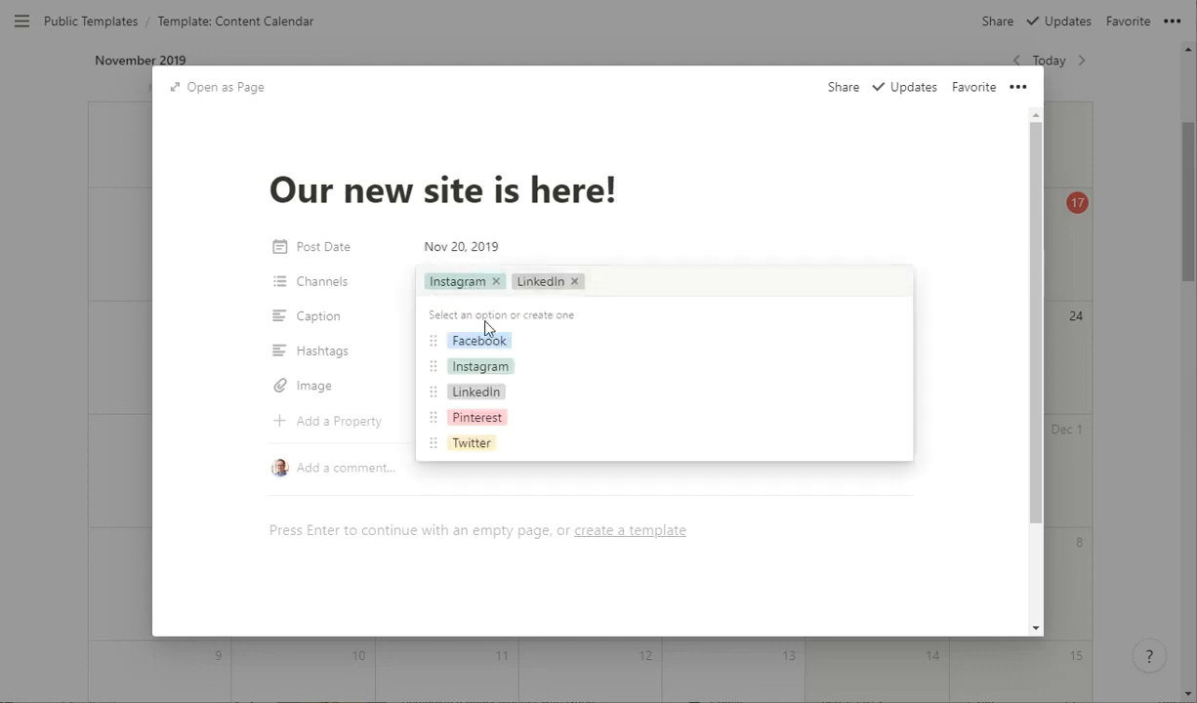
{"action": "left_click", "coordinate": [725, 214]}
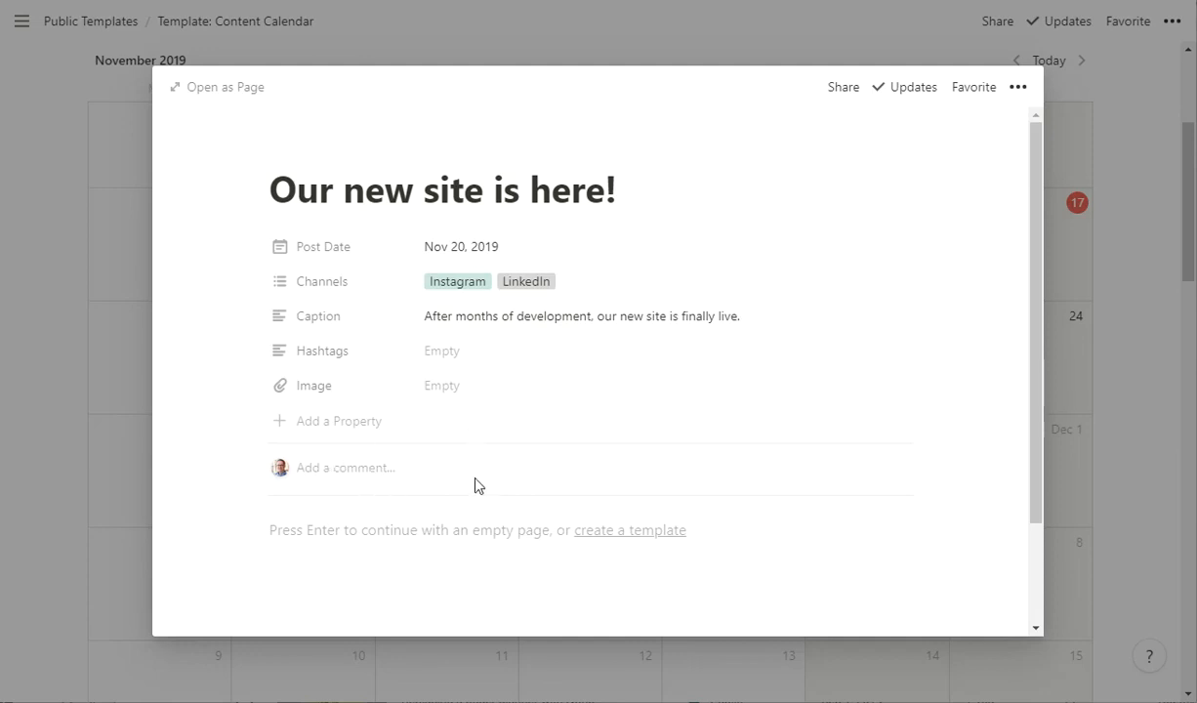
{"action": "left_click", "coordinate": [547, 44]}
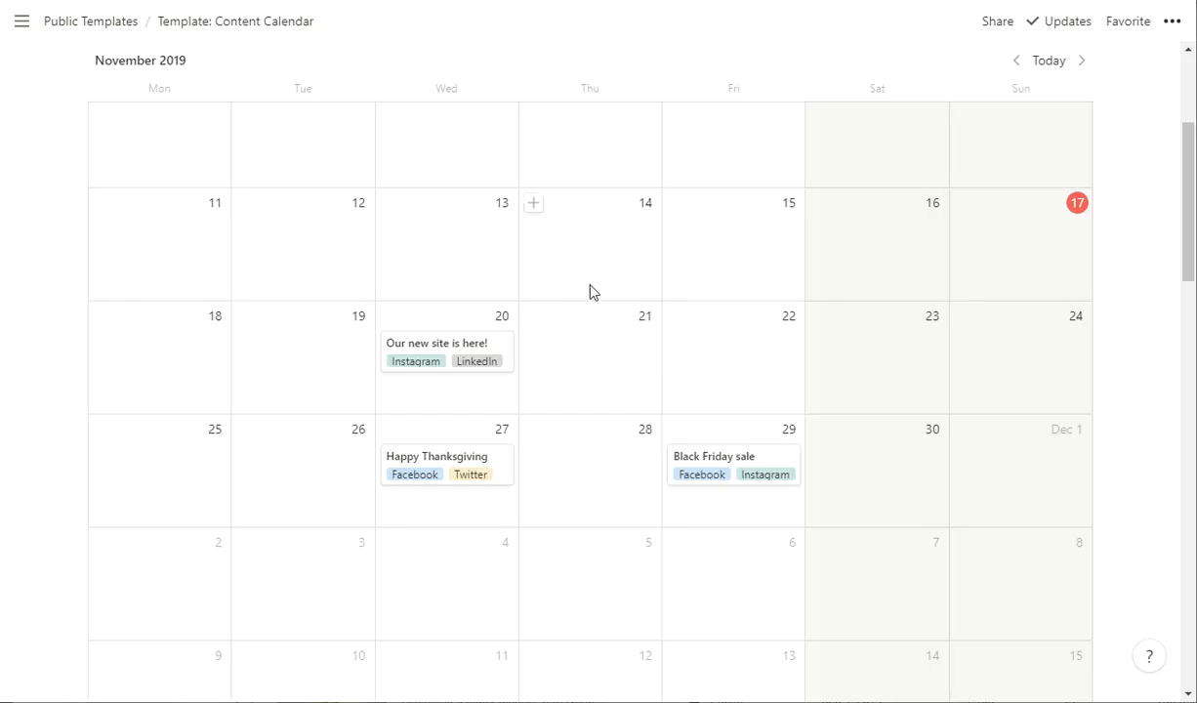
Switch from the main calendar to the "Calendar: Facebook" view and look through its November 2019 posts
{"action": "scroll", "coordinate": [591, 291], "scroll_direction": "up", "scroll_amount": 3}
{"action": "scroll", "coordinate": [526, 430], "scroll_direction": "down", "scroll_amount": 2}
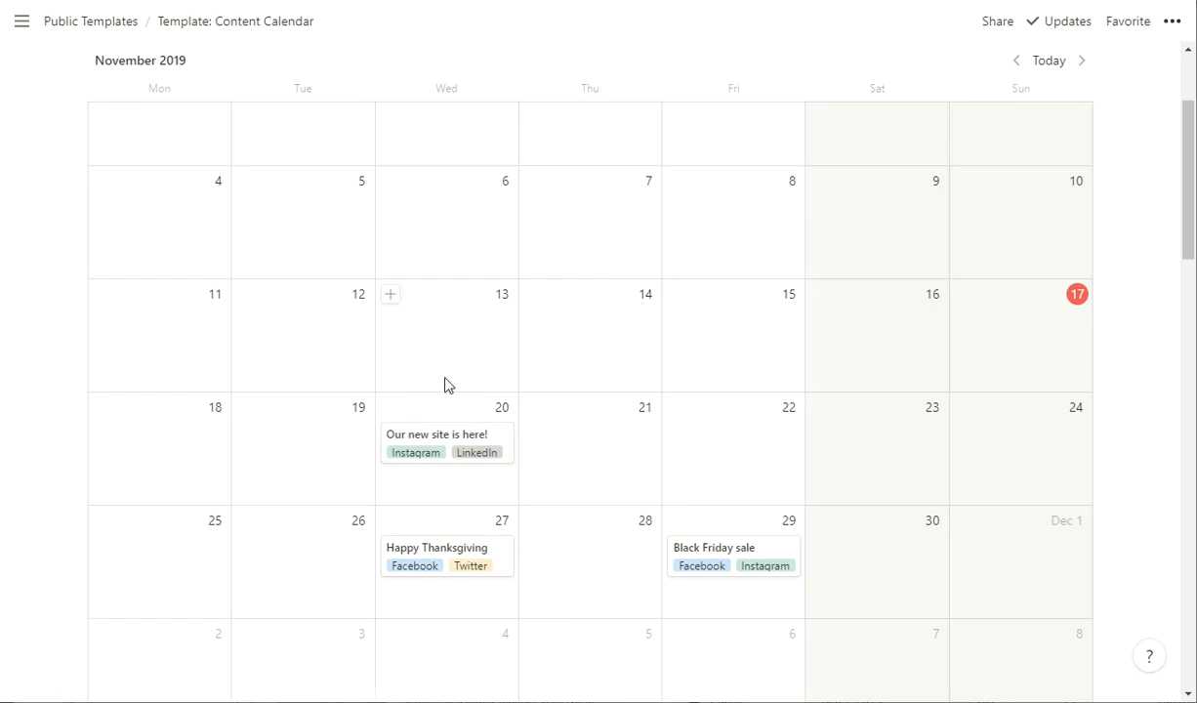
{"action": "scroll", "coordinate": [439, 383], "scroll_direction": "up", "scroll_amount": 2}
{"action": "left_click", "coordinate": [167, 157]}
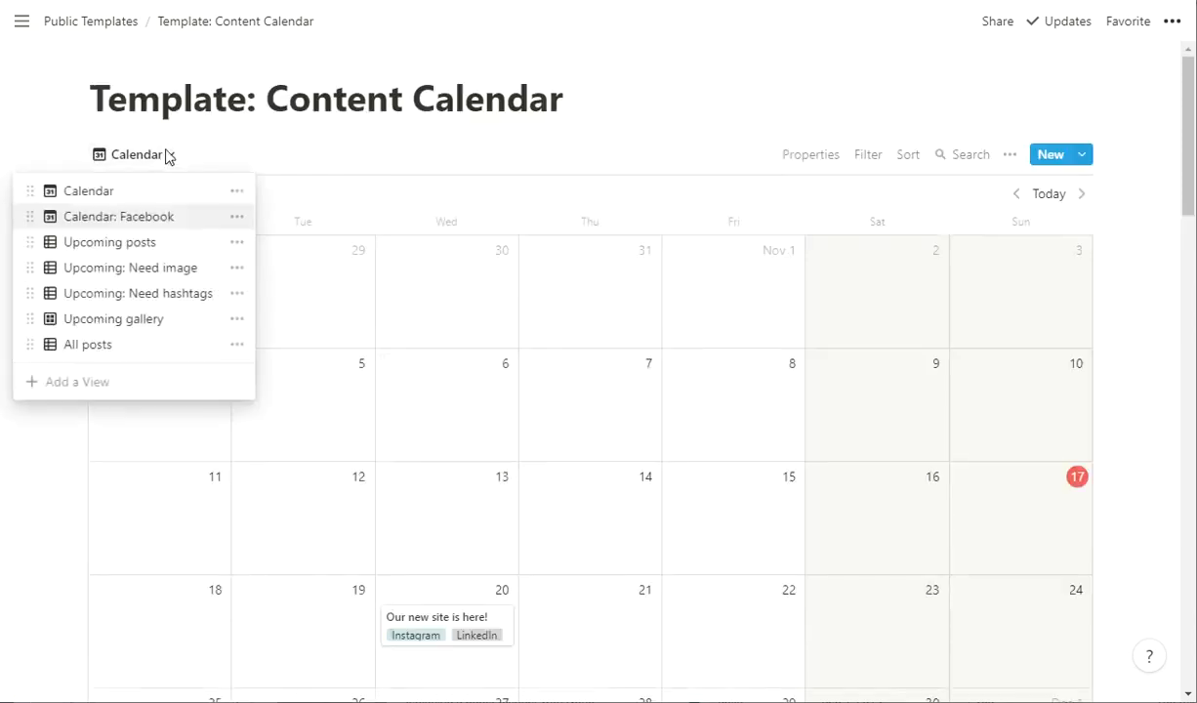
{"action": "left_click", "coordinate": [113, 226]}
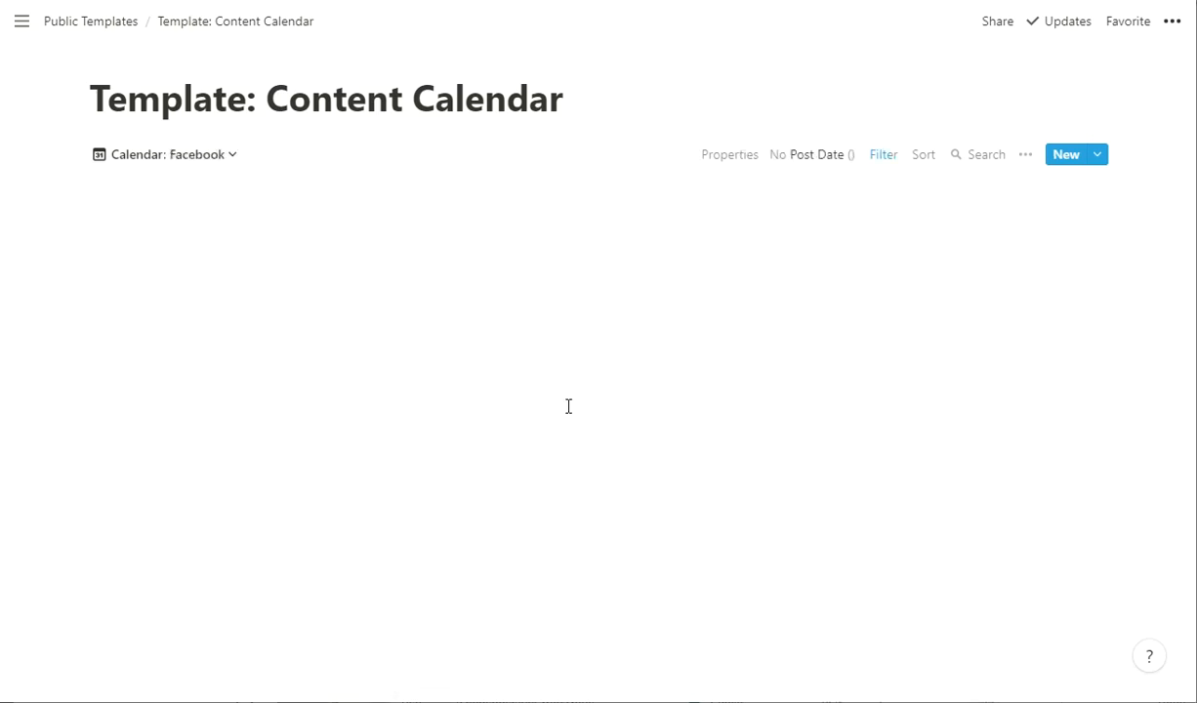
{"action": "scroll", "coordinate": [702, 422], "scroll_direction": "down", "scroll_amount": 3}
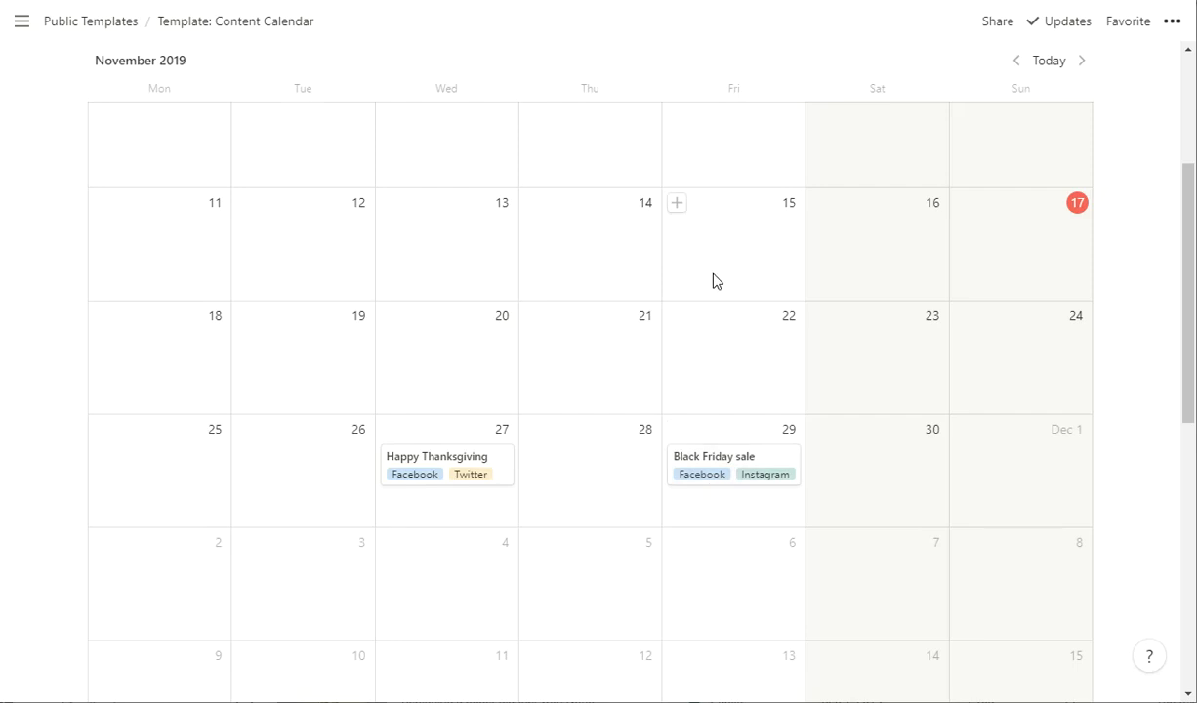
{"action": "scroll", "coordinate": [624, 418], "scroll_direction": "up", "scroll_amount": 3}
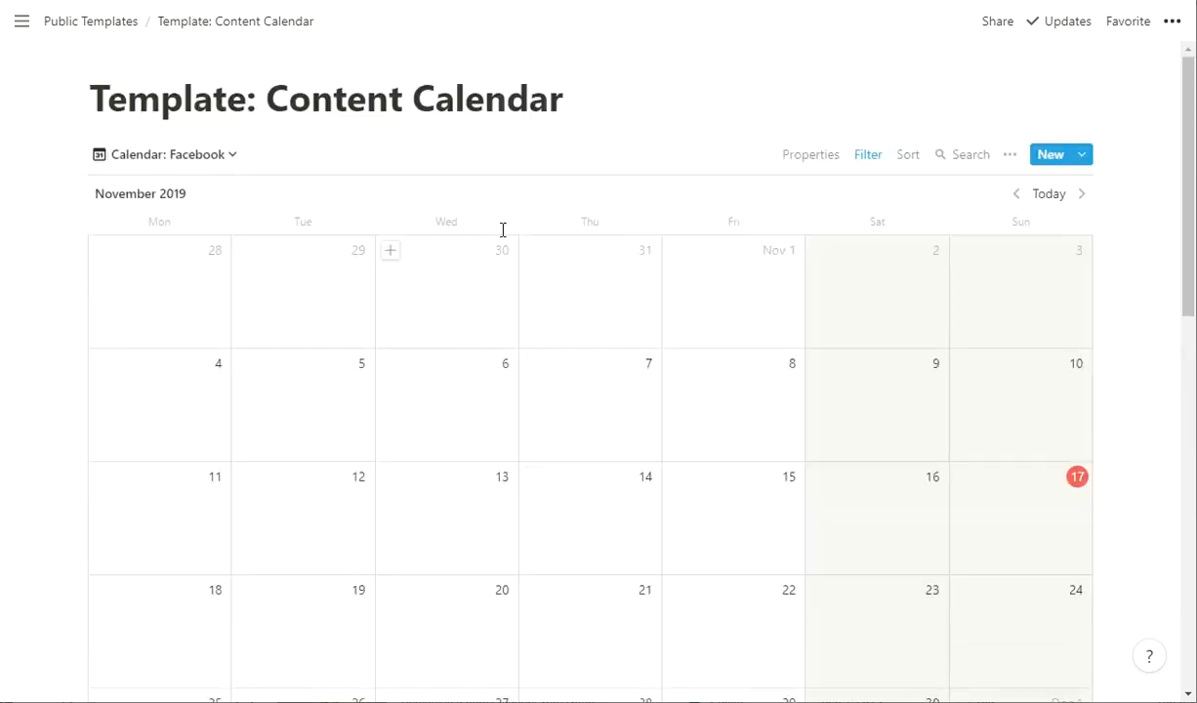
Inspect the Channels filter applied to the "Calendar: Facebook" view
{"action": "left_click", "coordinate": [864, 159]}
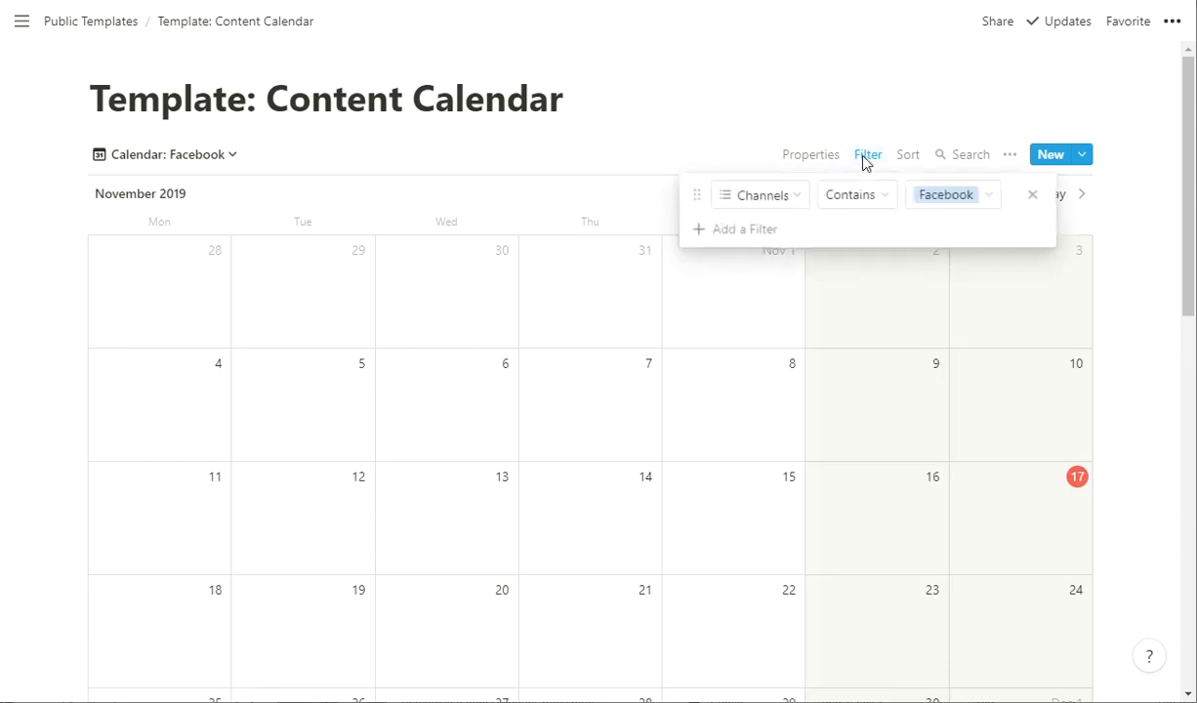
{"action": "left_click", "coordinate": [952, 198]}
{"action": "left_click", "coordinate": [381, 148]}
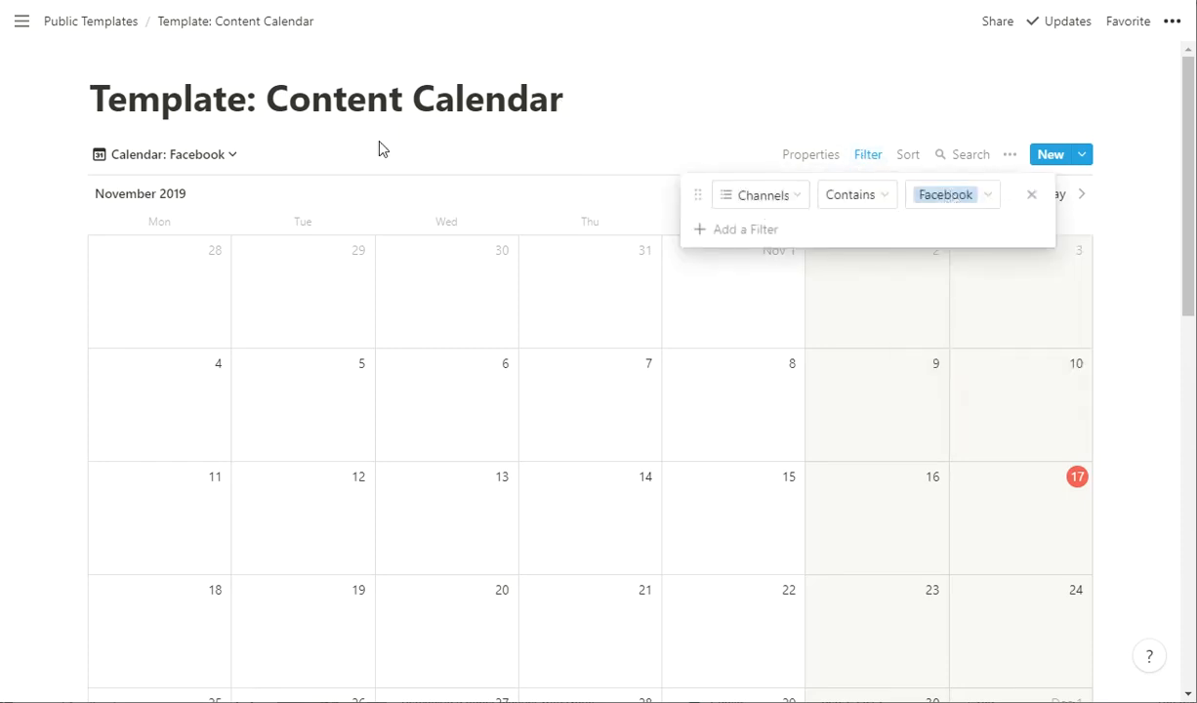
Switch to the "Upcoming posts" table view and inspect its Post Date filter
{"action": "left_click", "coordinate": [174, 156]}
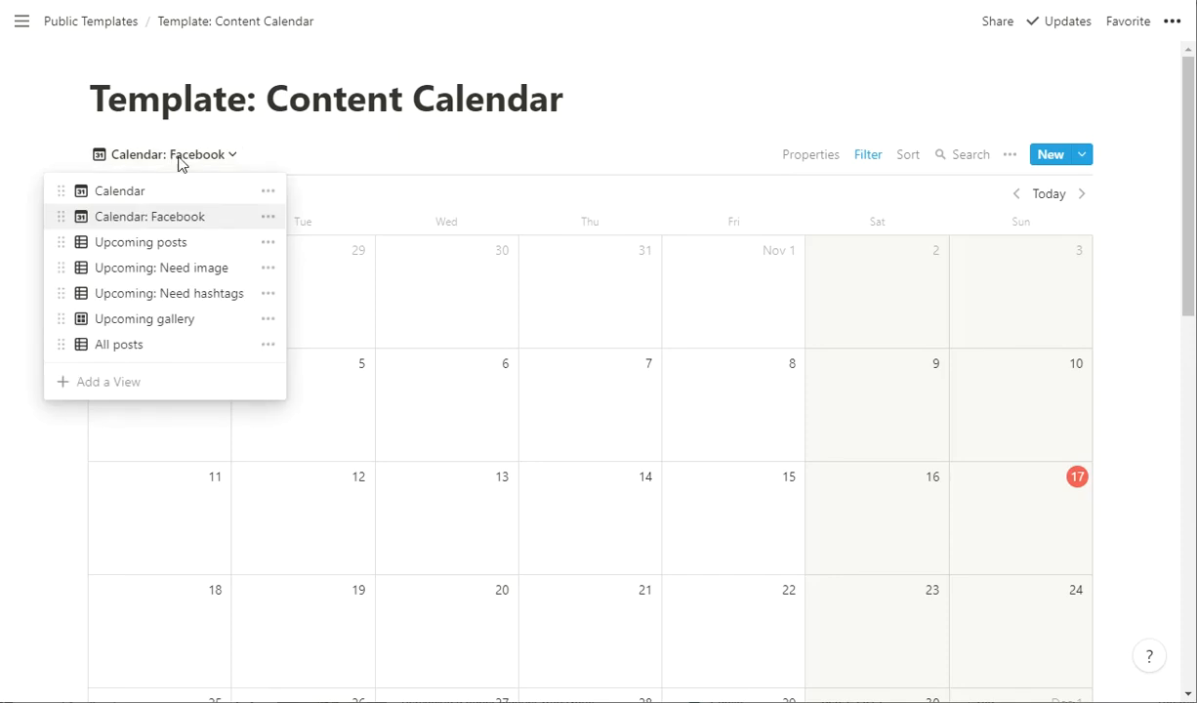
{"action": "left_click", "coordinate": [115, 242]}
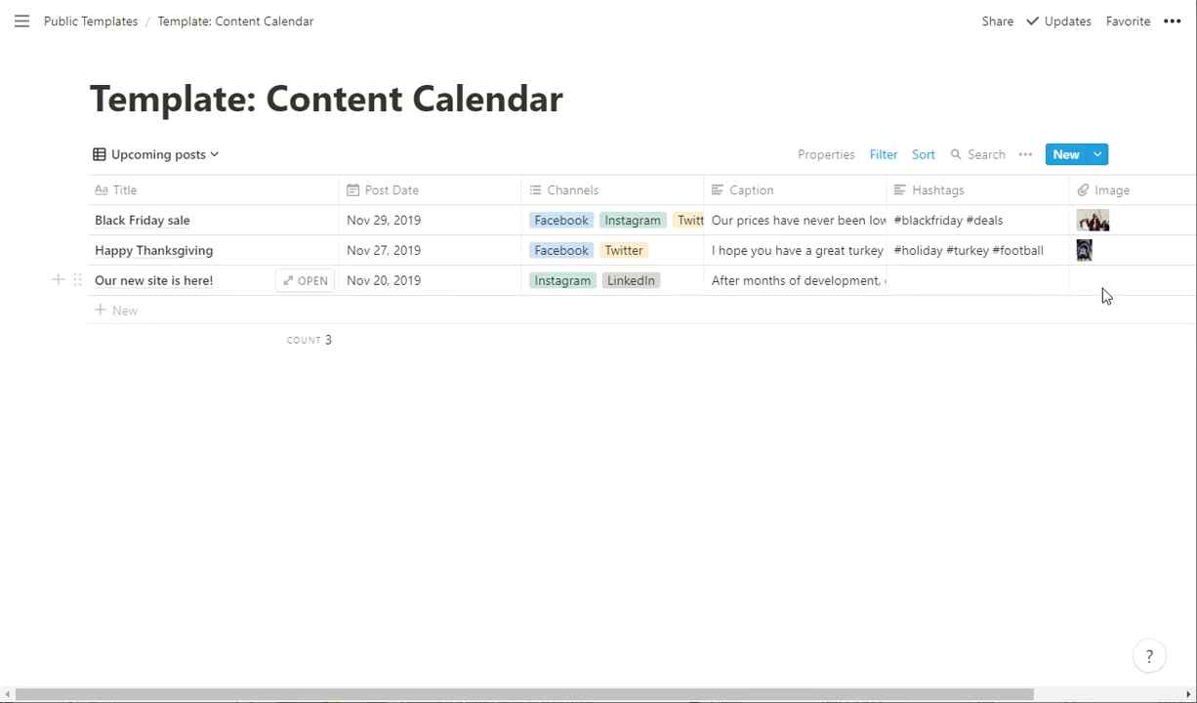
{"action": "left_click", "coordinate": [152, 156]}
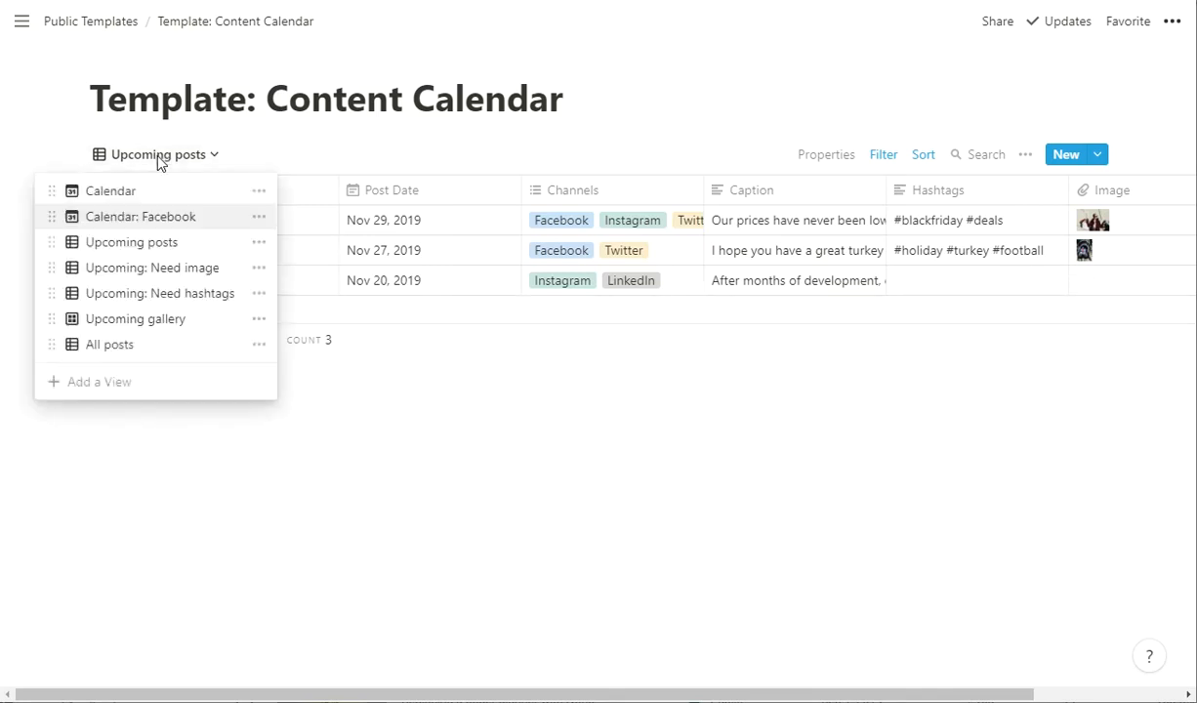
{"action": "left_click", "coordinate": [102, 270]}
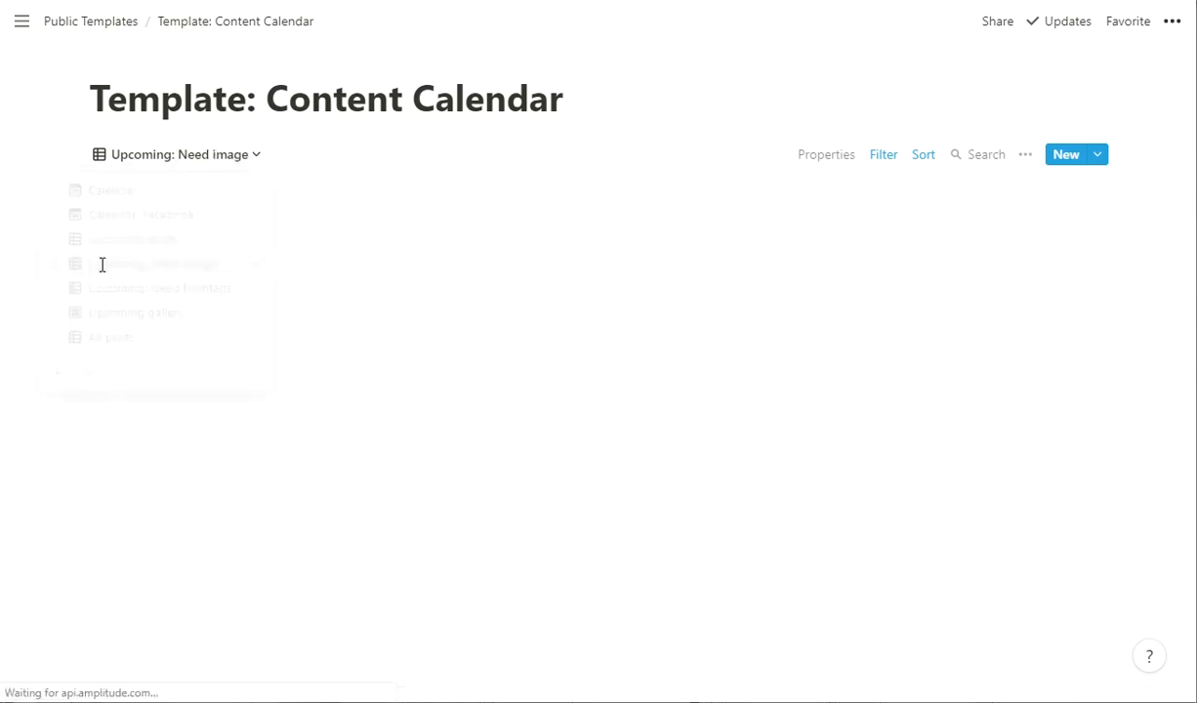
{"action": "left_click", "coordinate": [179, 156]}
{"action": "left_click", "coordinate": [144, 245]}
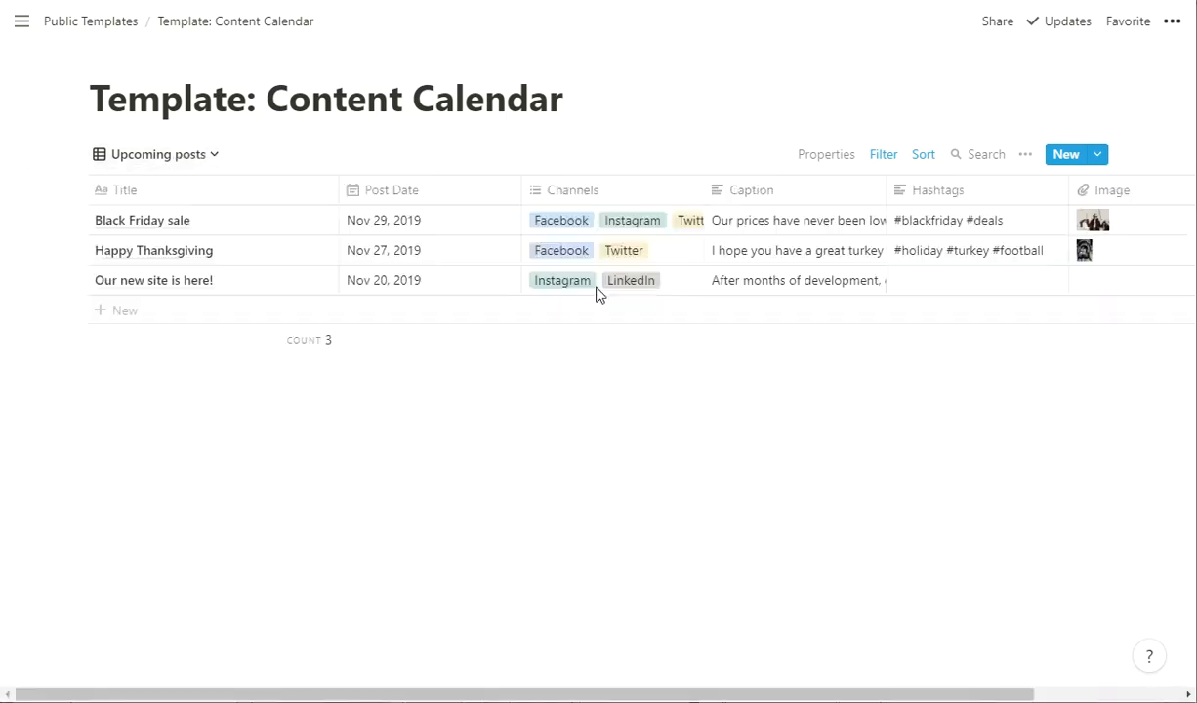
{"action": "left_click", "coordinate": [883, 162]}
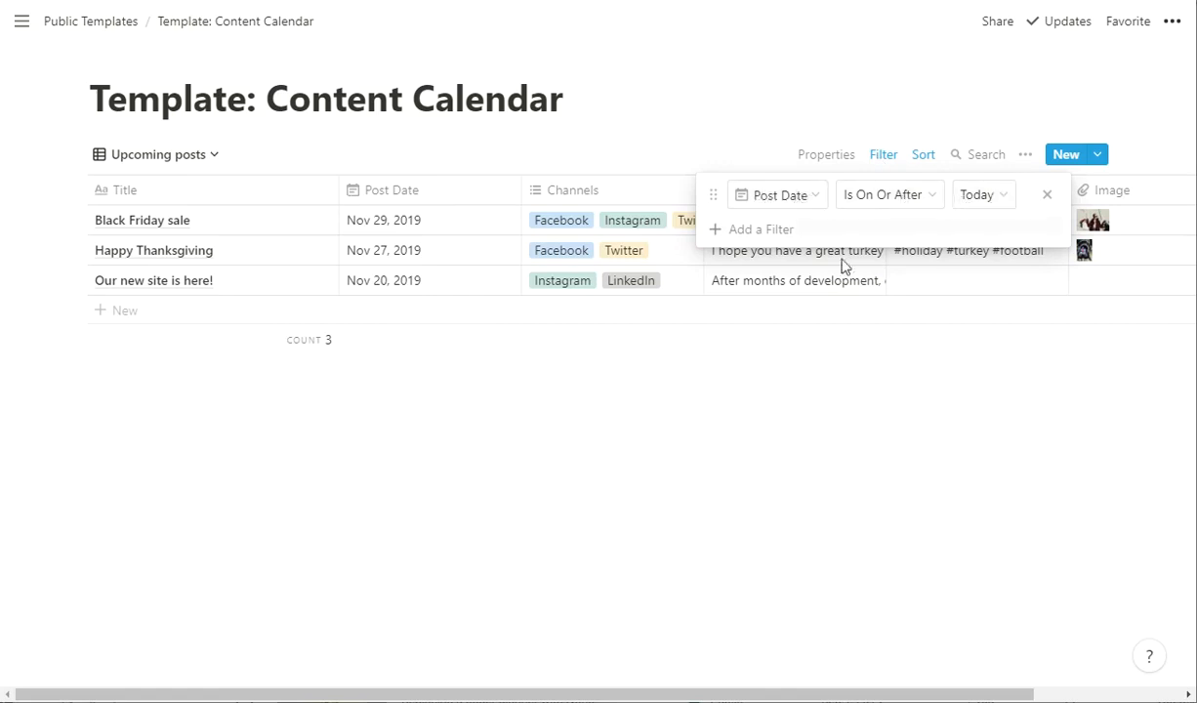
{"action": "left_click", "coordinate": [573, 388]}
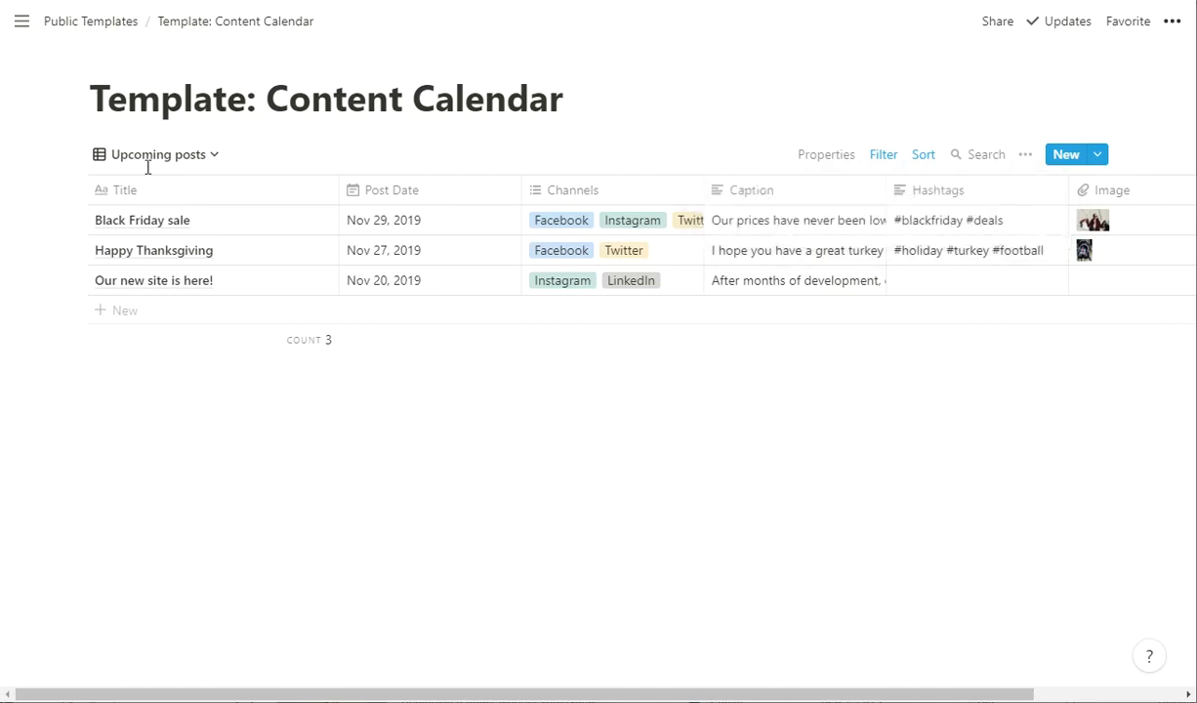
Check the "Upcoming: Need image" view and return to the "Upcoming posts" view
{"action": "left_click", "coordinate": [144, 156]}
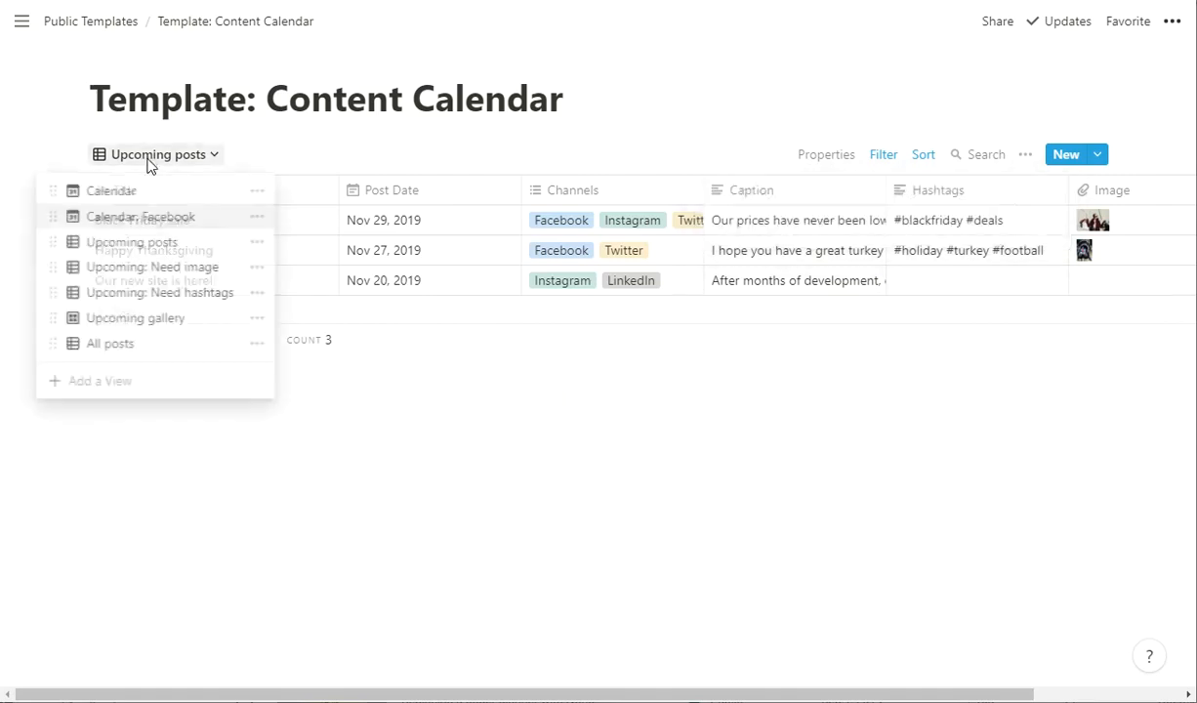
{"action": "left_click", "coordinate": [158, 269]}
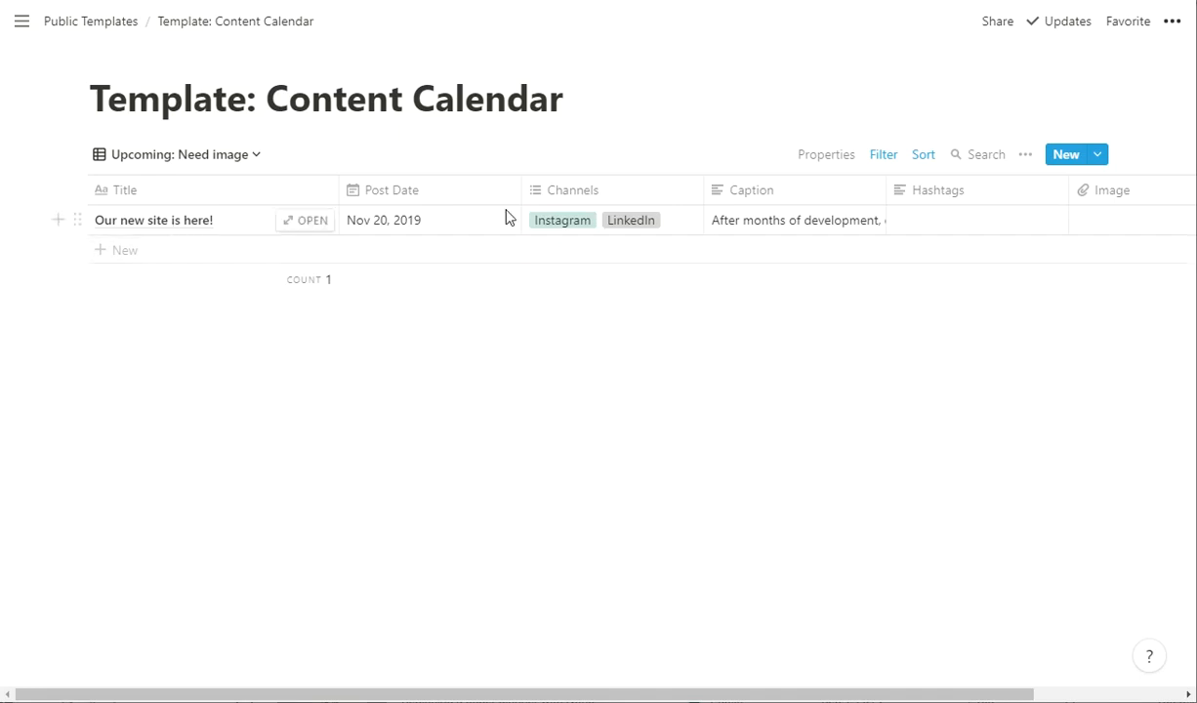
{"action": "left_click", "coordinate": [179, 156]}
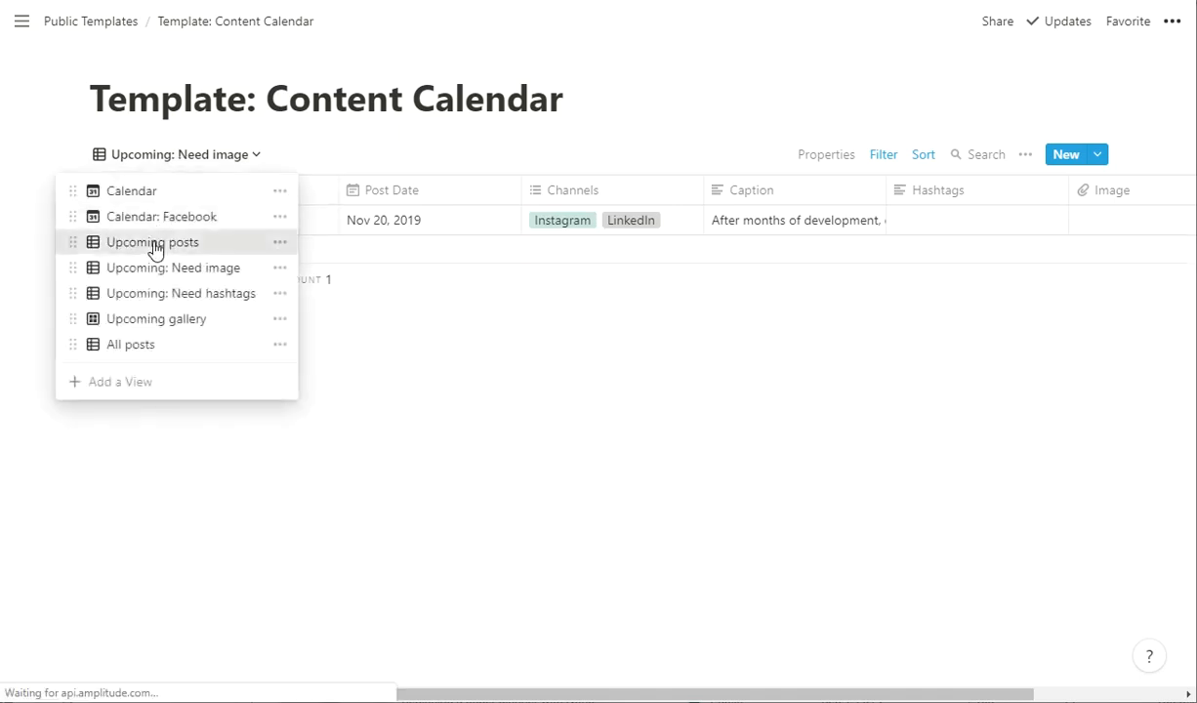
{"action": "left_click", "coordinate": [152, 242]}
Preview the image attached to the "Black Friday sale" post at full size and close it
{"action": "left_click", "coordinate": [1093, 222]}
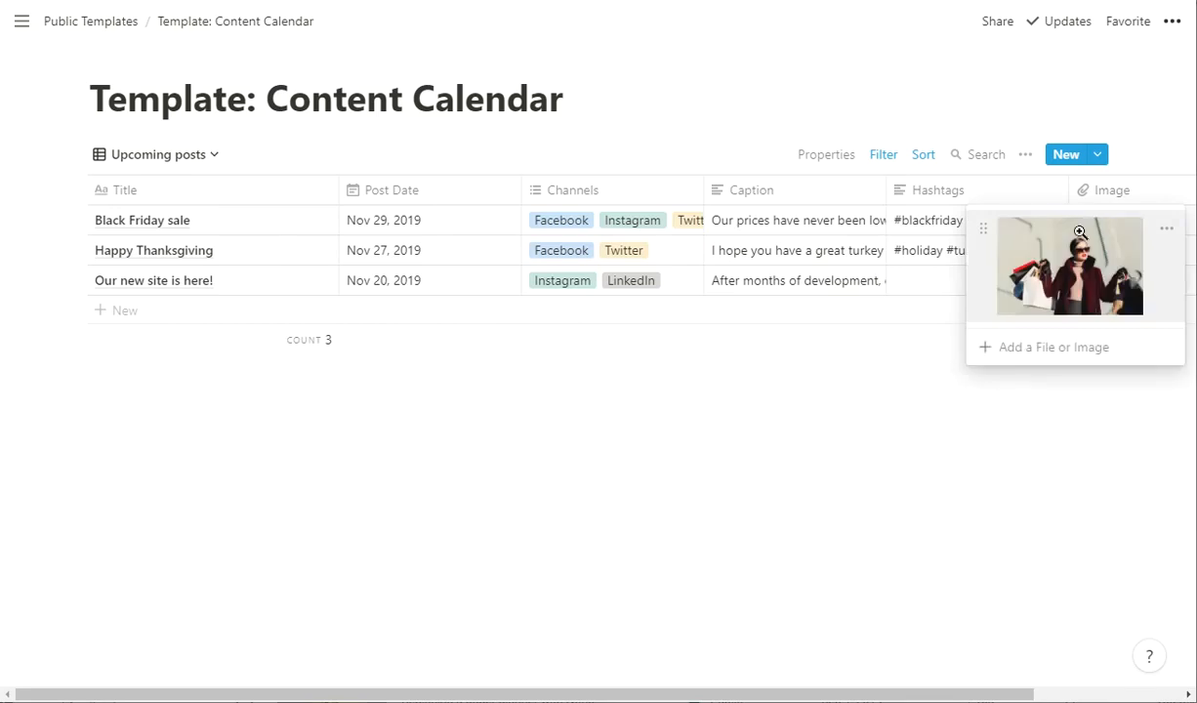
{"action": "left_click", "coordinate": [1062, 266]}
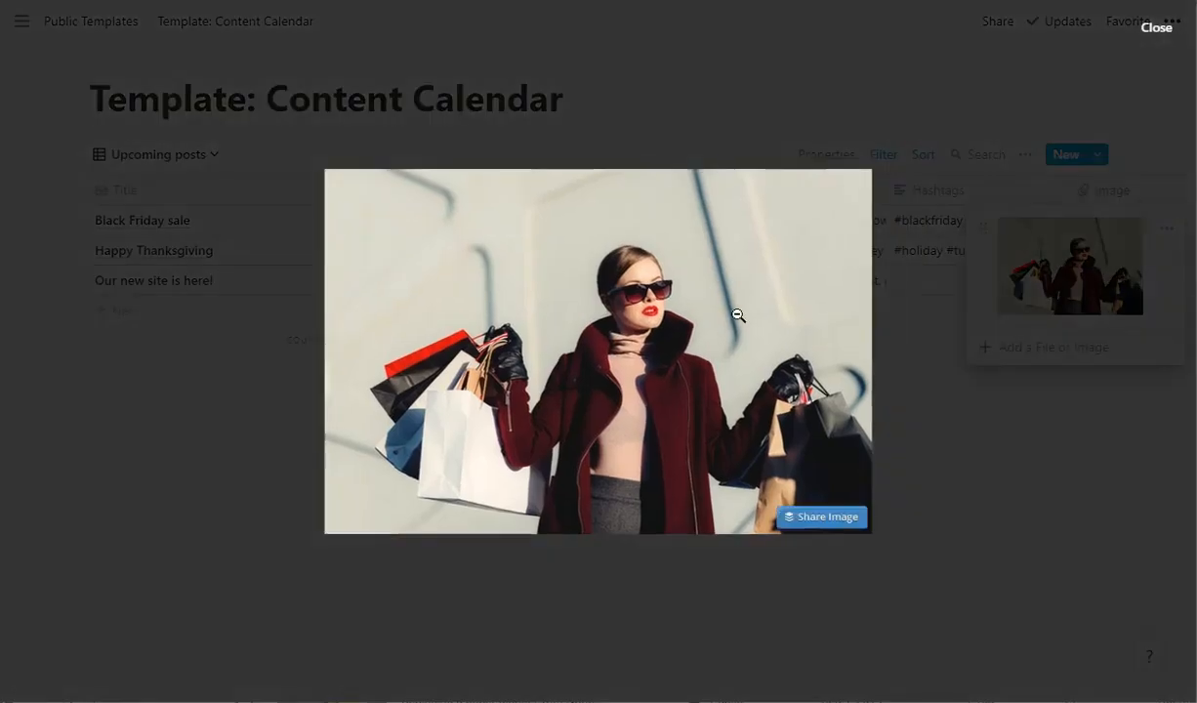
{"action": "left_click", "coordinate": [997, 475]}
{"action": "left_click", "coordinate": [923, 425]}
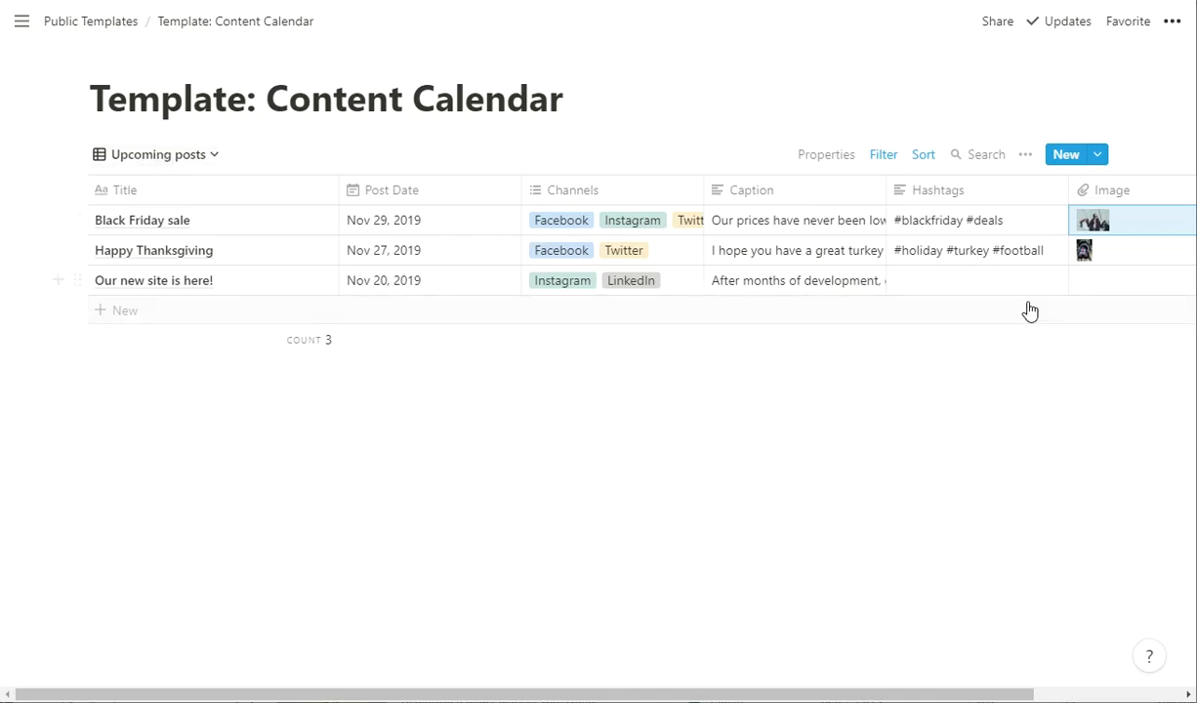
Switch to the "Upcoming: Need image" view and inspect its Post Date and Image filters
{"action": "left_click", "coordinate": [148, 156]}
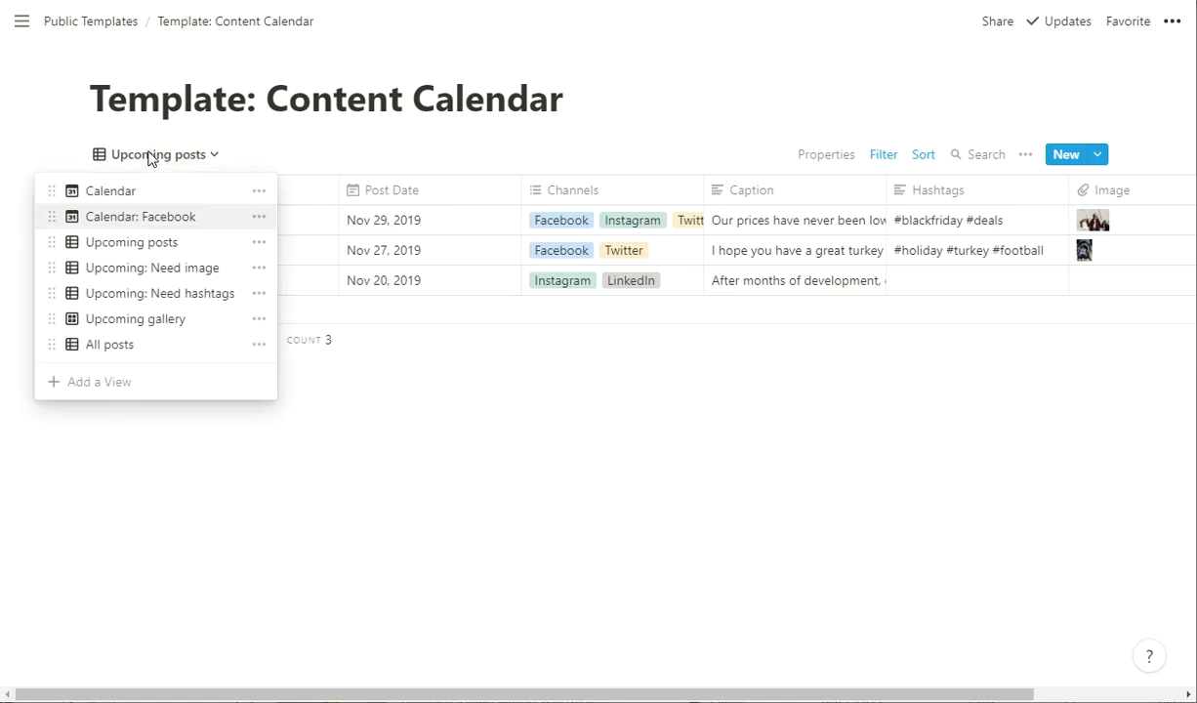
{"action": "left_click", "coordinate": [125, 265]}
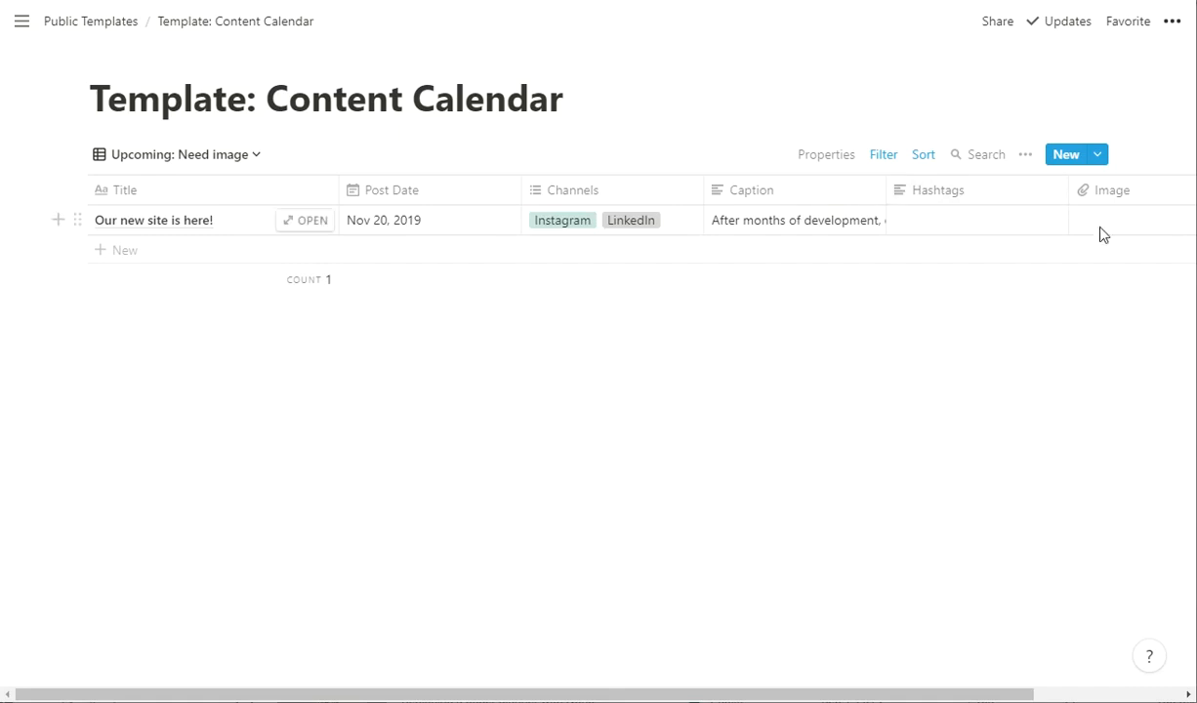
{"action": "left_click", "coordinate": [209, 158]}
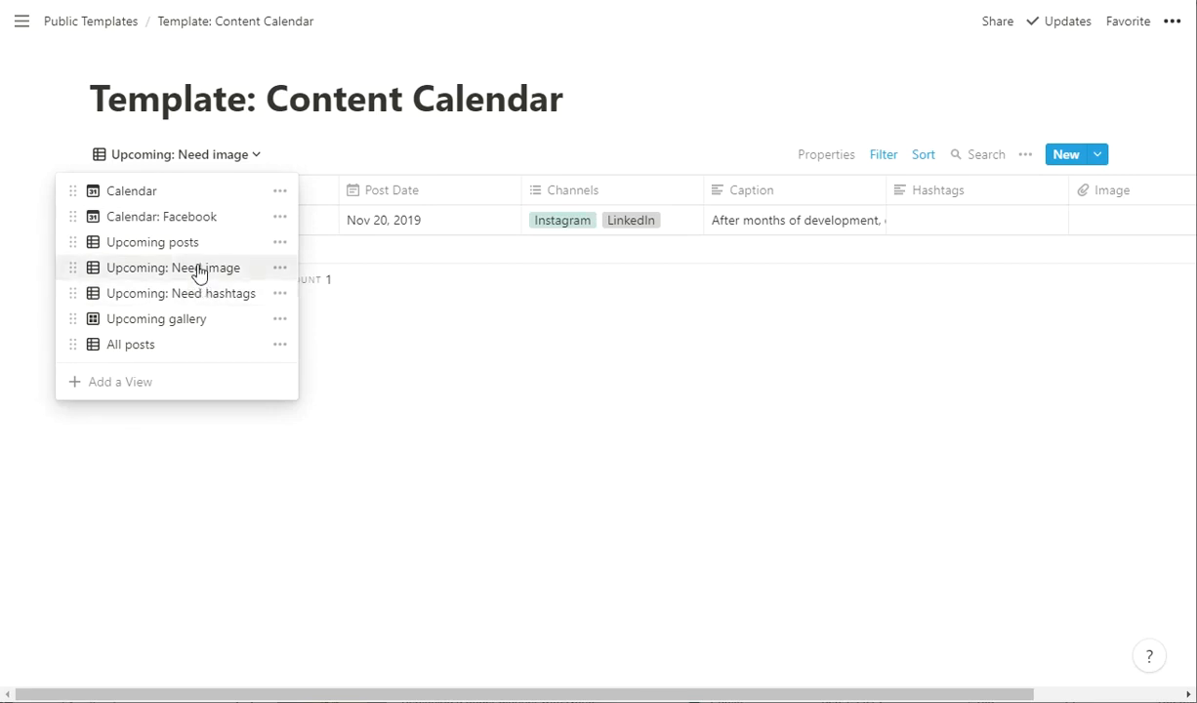
{"action": "left_click", "coordinate": [476, 385]}
{"action": "left_click", "coordinate": [884, 157]}
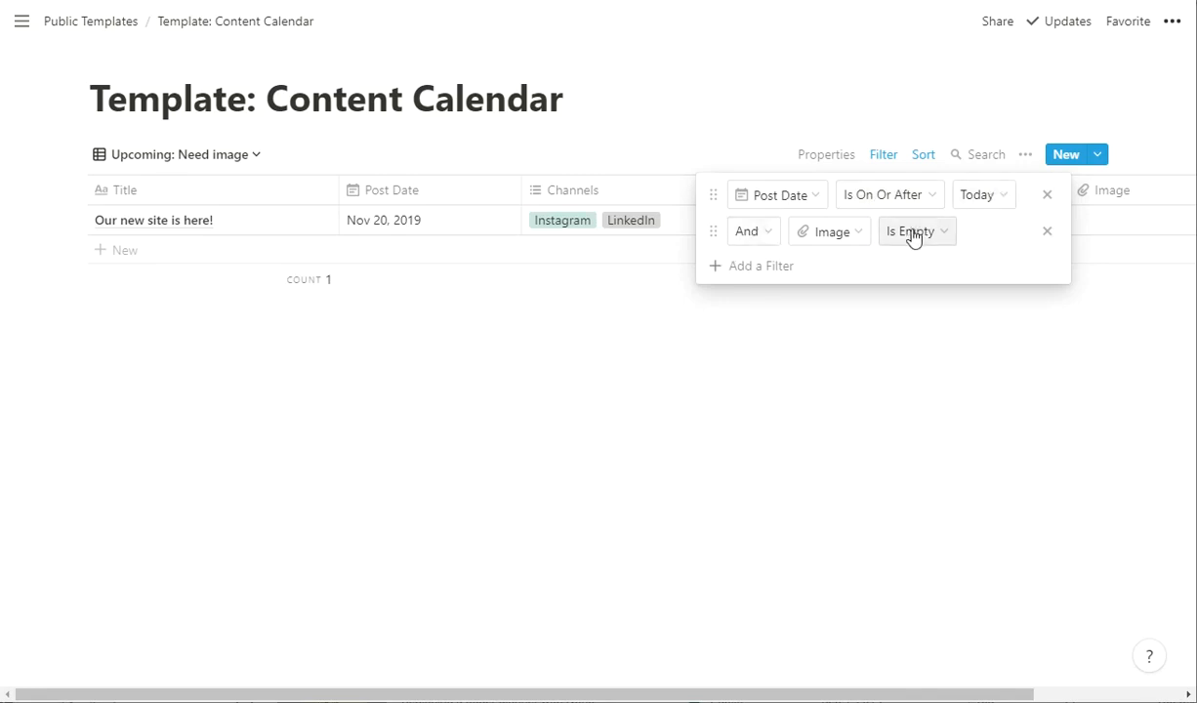
{"action": "left_click", "coordinate": [598, 396]}
Switch to the "Upcoming: Need hashtags" view and inspect its Post Date and Hashtags filters
{"action": "left_click", "coordinate": [217, 160]}
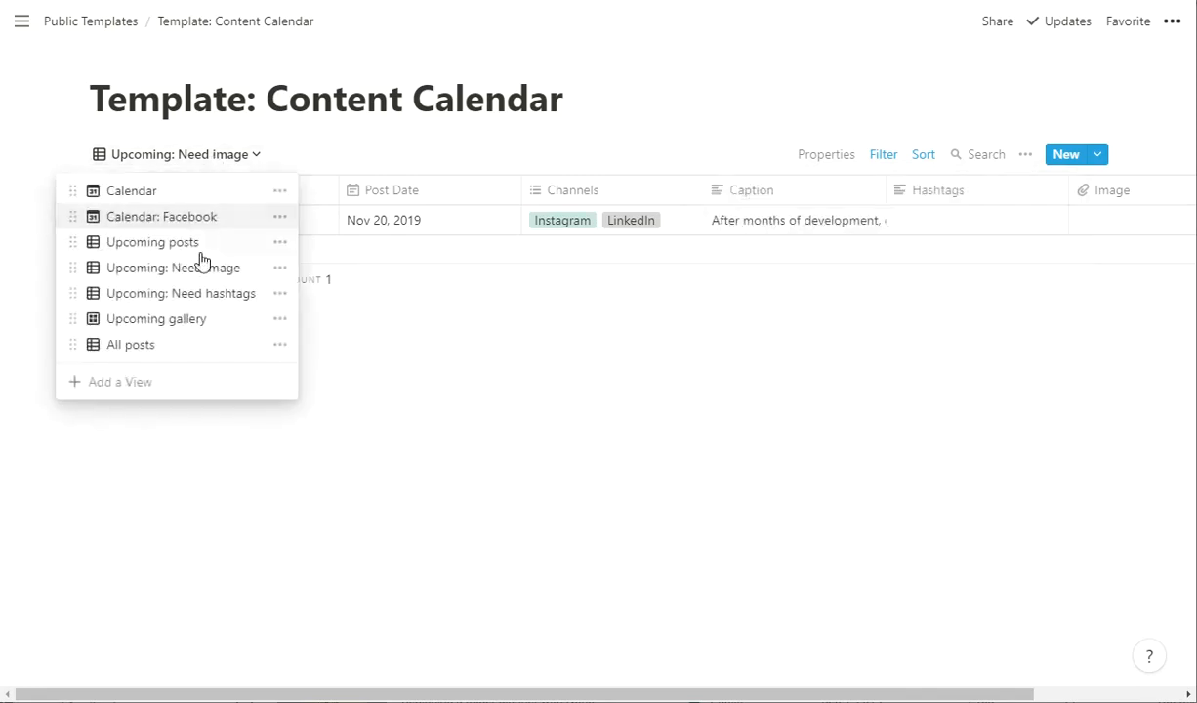
{"action": "left_click", "coordinate": [190, 294]}
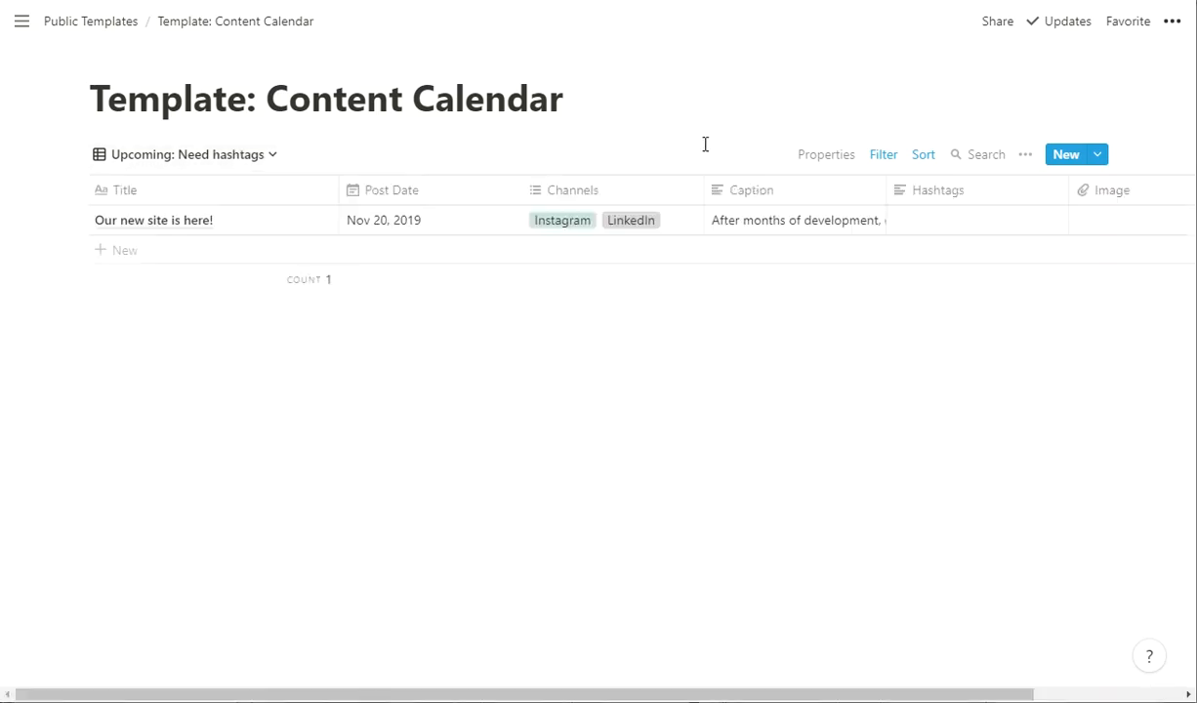
{"action": "left_click", "coordinate": [884, 158]}
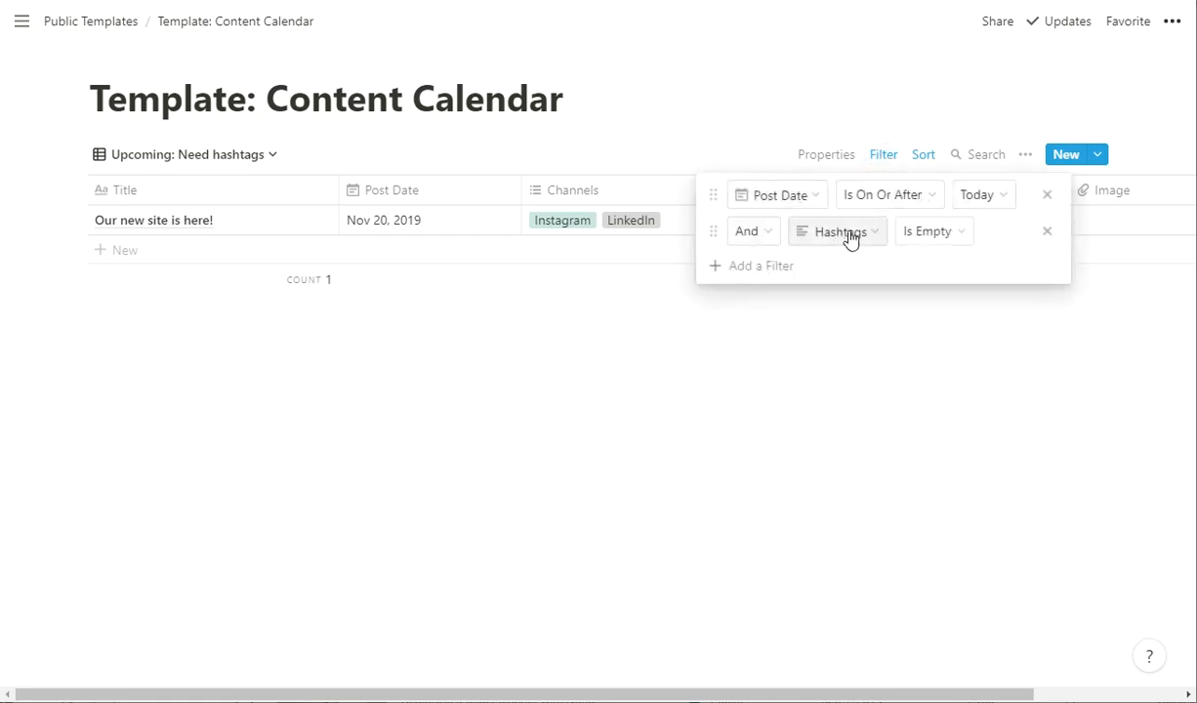
{"action": "left_click", "coordinate": [710, 371]}
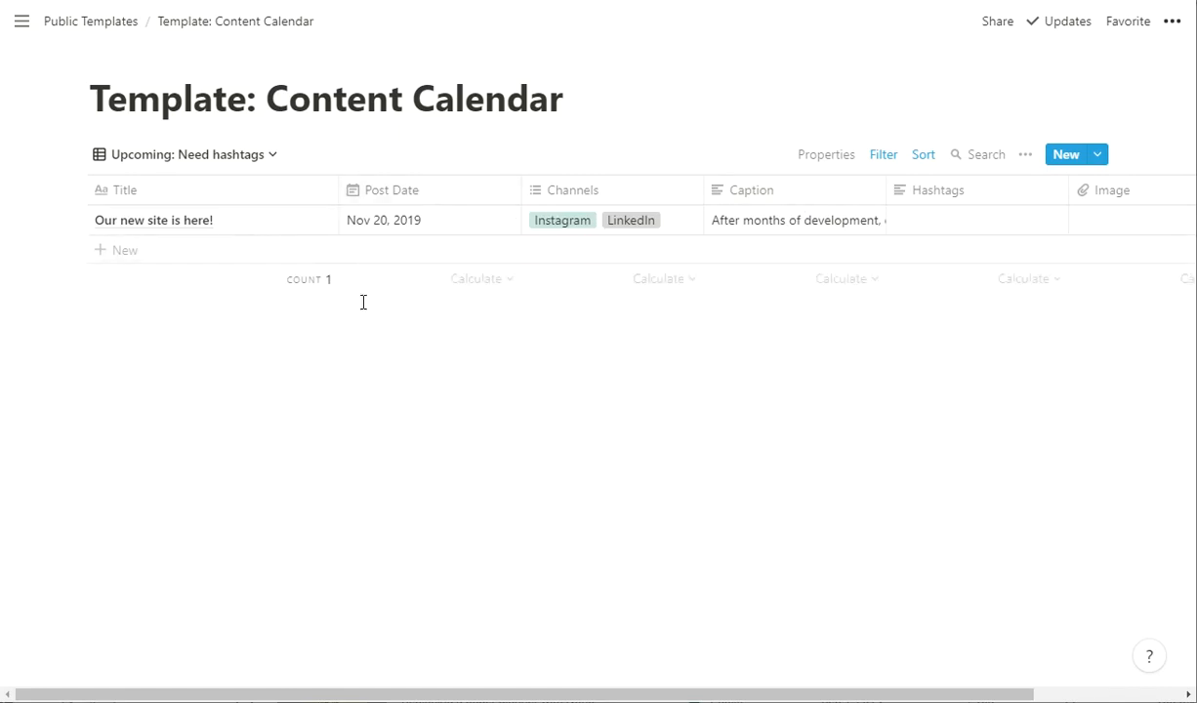
Switch to the "Upcoming gallery" view and inspect its Card Preview options, displayed properties and Post Date filter
{"action": "left_click", "coordinate": [192, 160]}
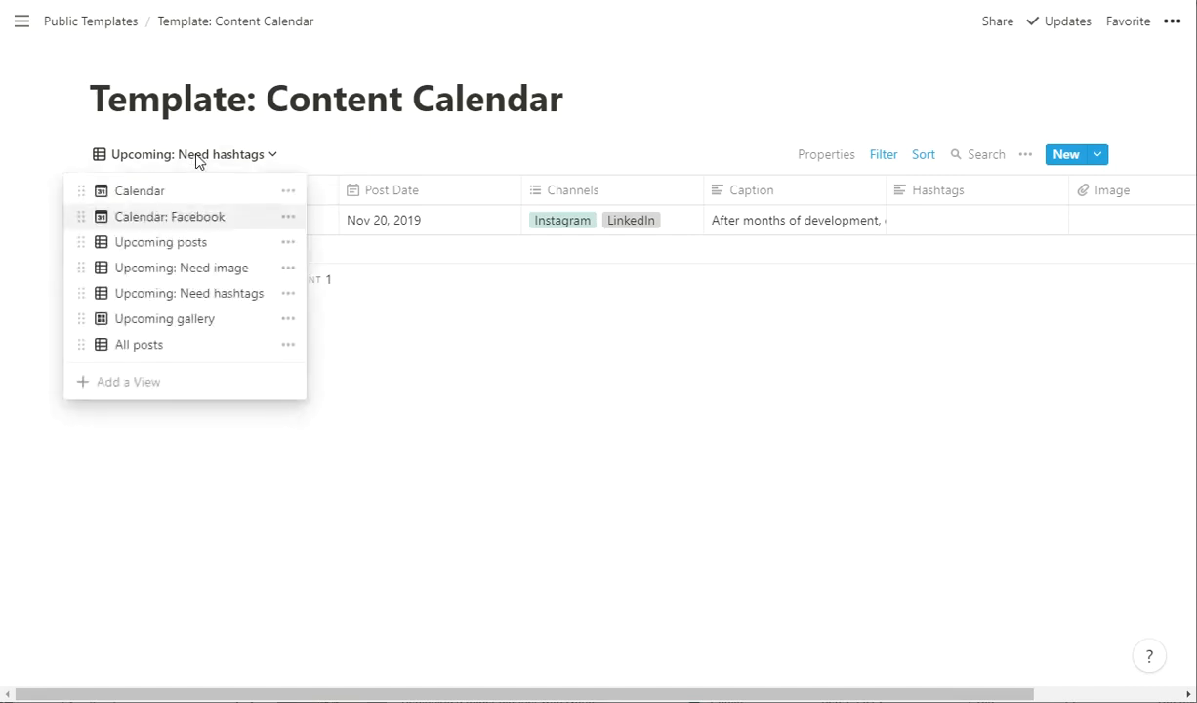
{"action": "left_click", "coordinate": [185, 328]}
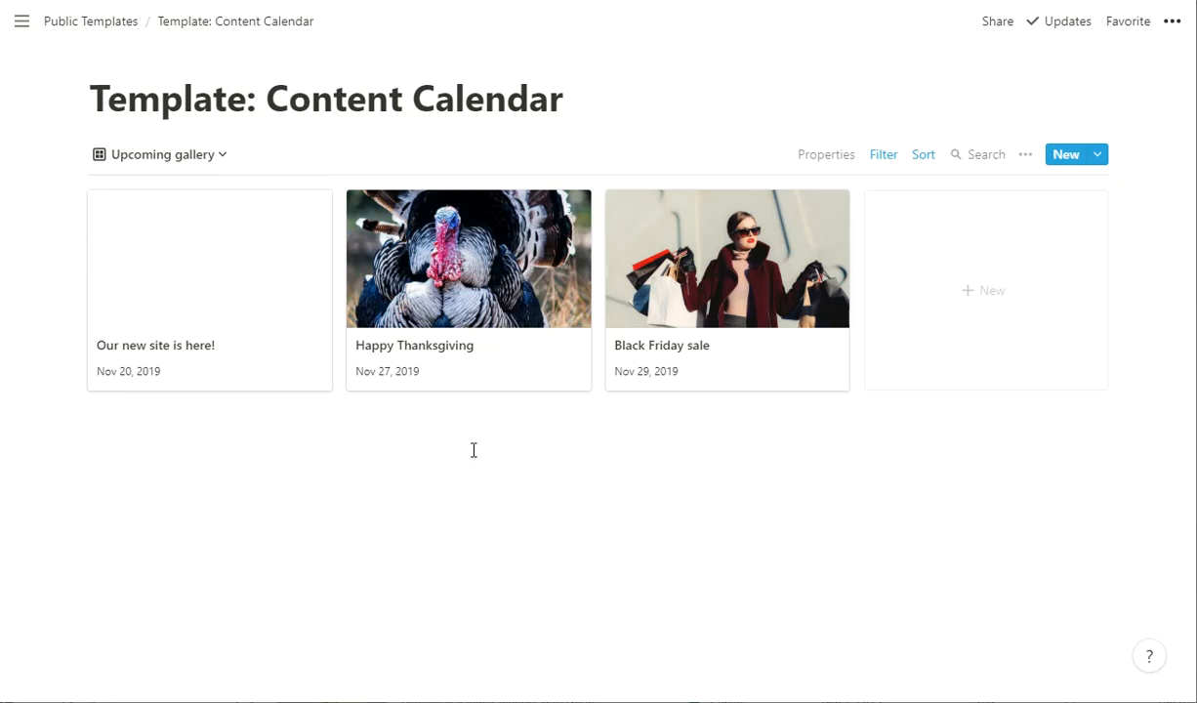
{"action": "left_click", "coordinate": [1026, 155]}
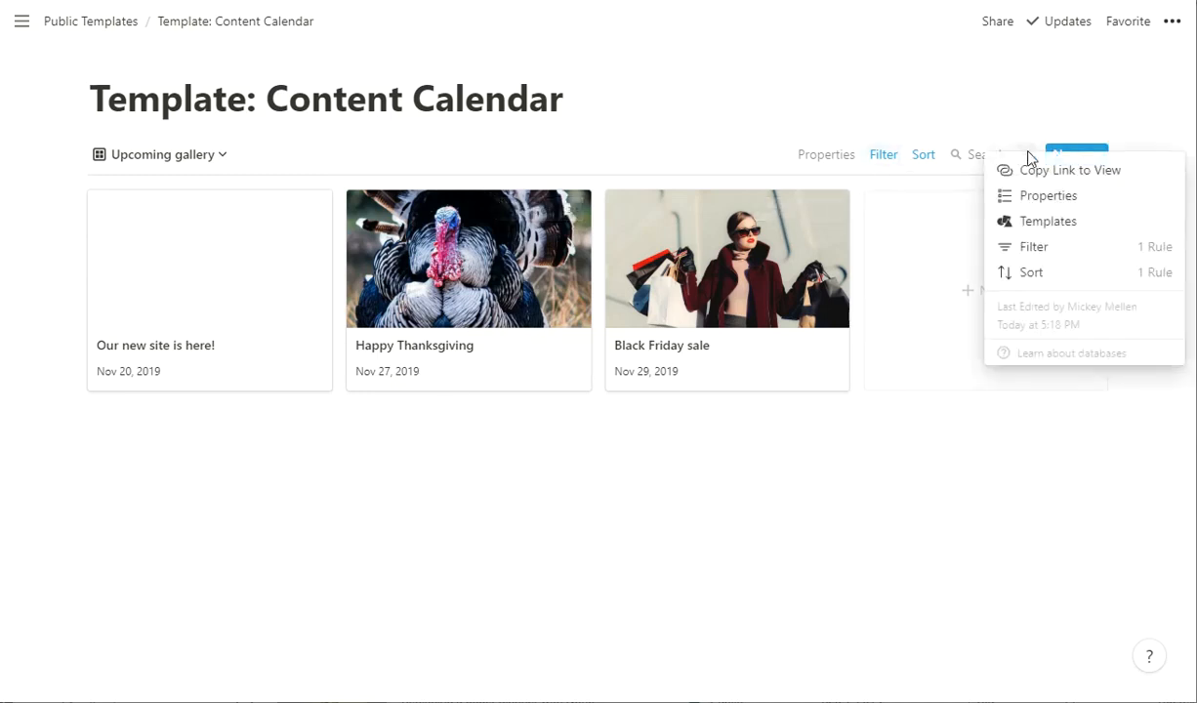
{"action": "left_click", "coordinate": [1001, 195]}
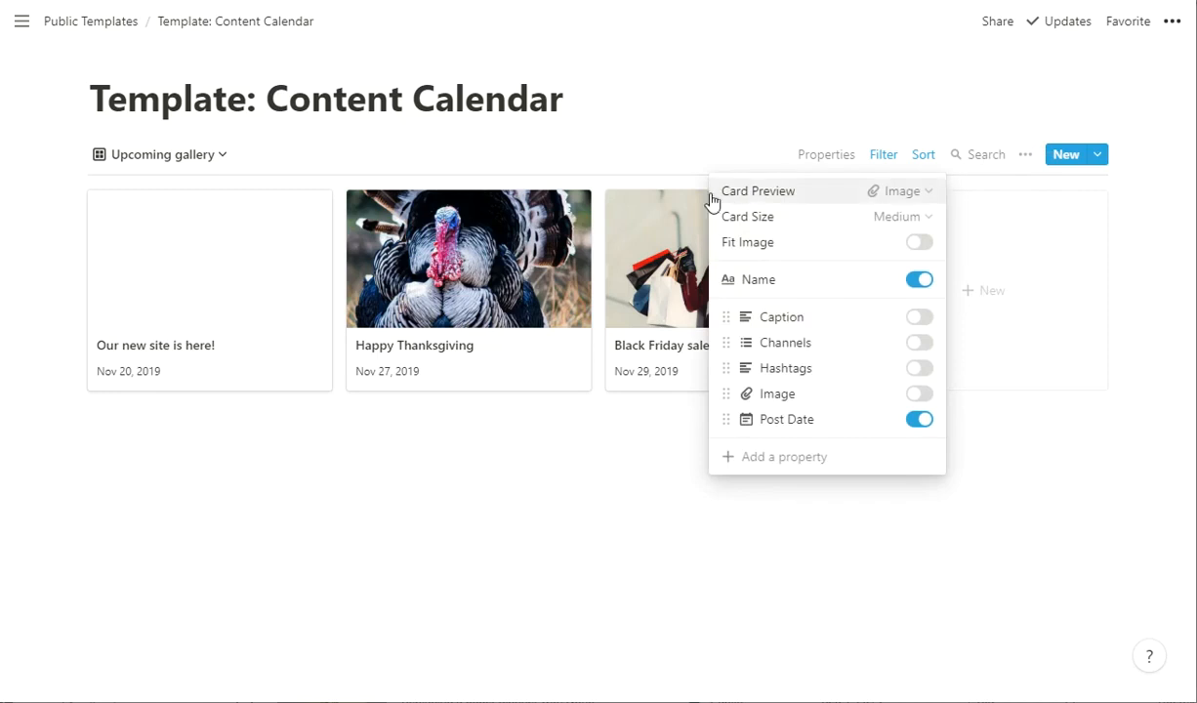
{"action": "left_click", "coordinate": [867, 192]}
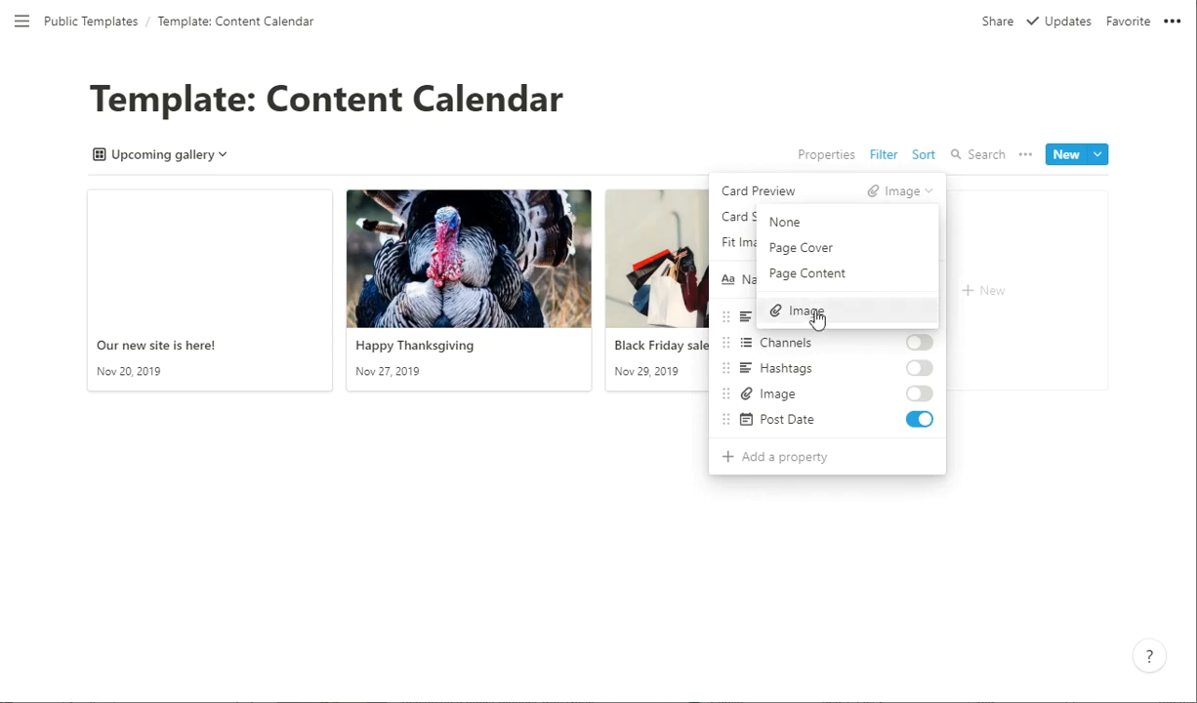
{"action": "left_click", "coordinate": [686, 137]}
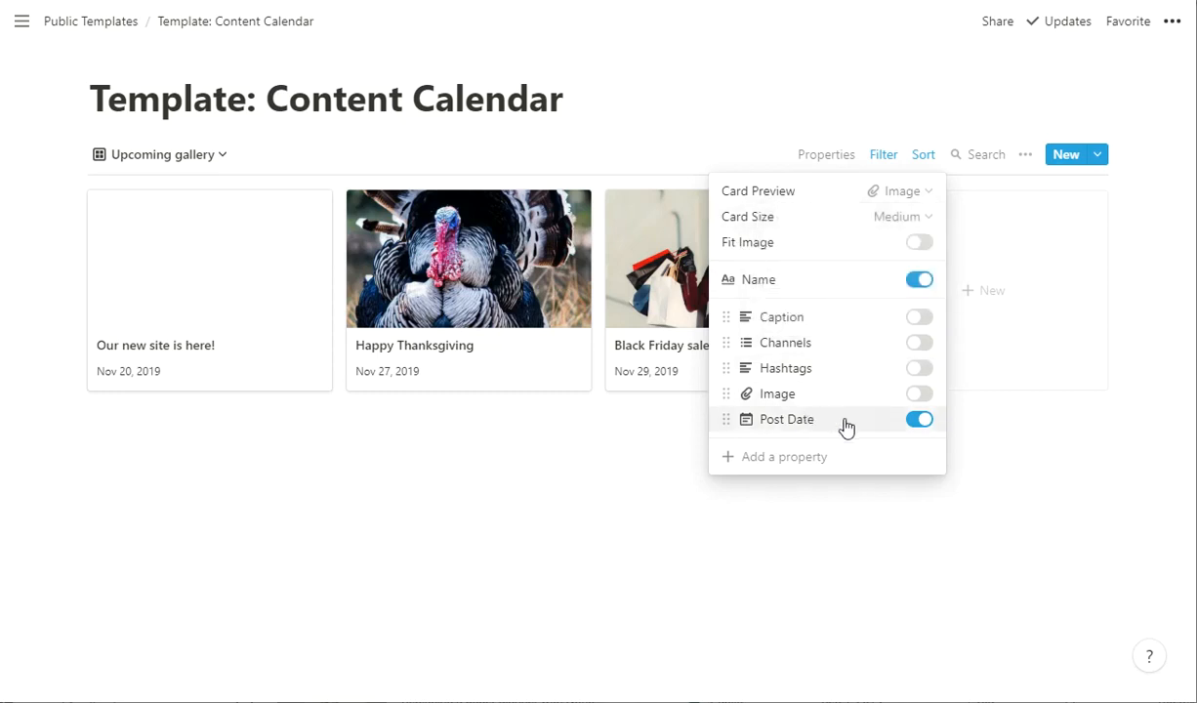
{"action": "left_click", "coordinate": [451, 503]}
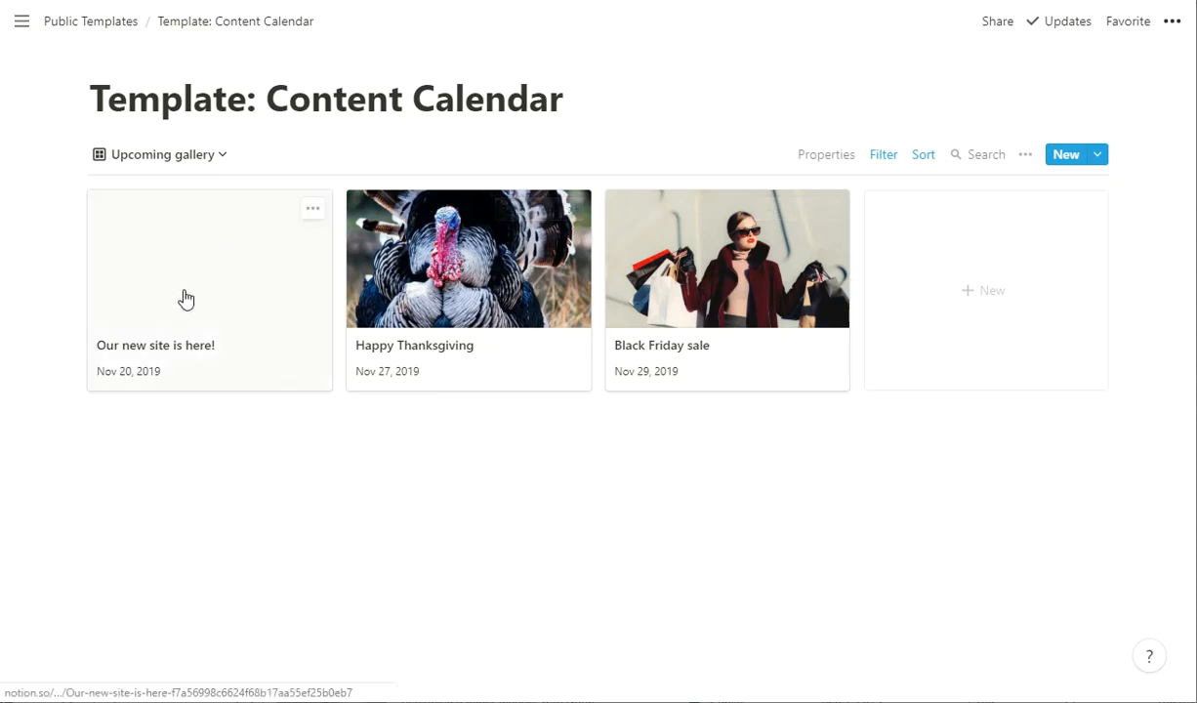
{"action": "left_click", "coordinate": [881, 156]}
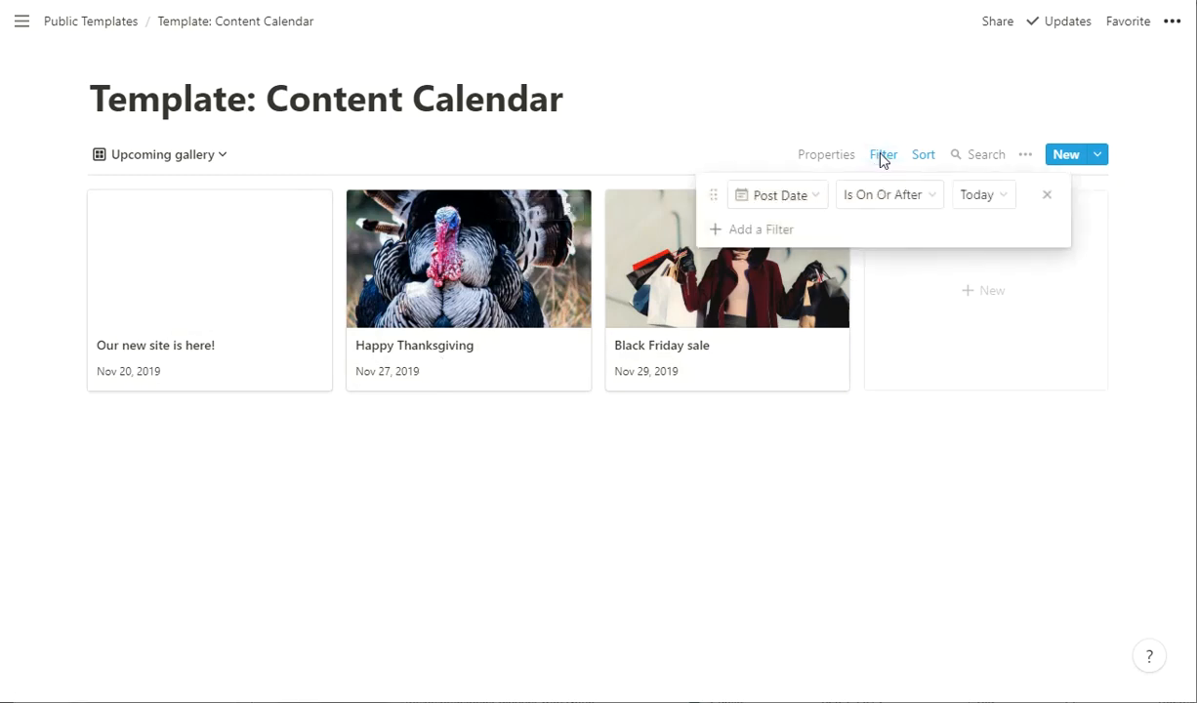
{"action": "left_click", "coordinate": [734, 92]}
Switch to the "All posts" view and briefly open its search field without entering a query
{"action": "left_click", "coordinate": [161, 156]}
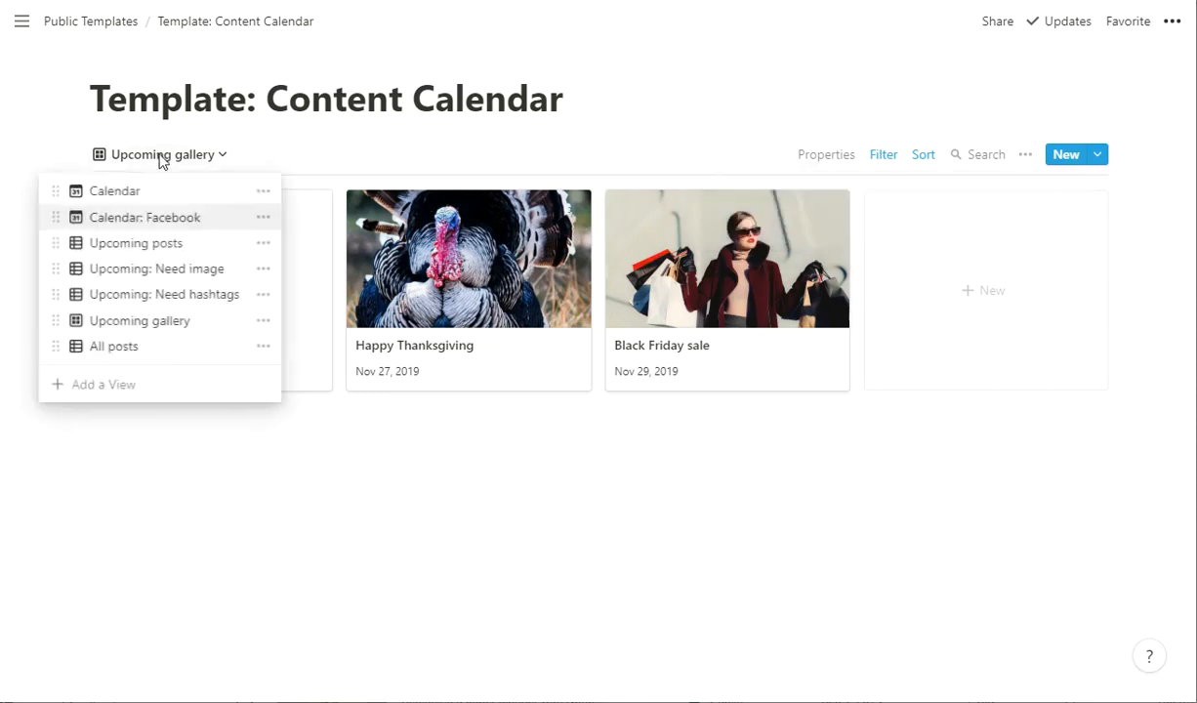
{"action": "left_click", "coordinate": [117, 347]}
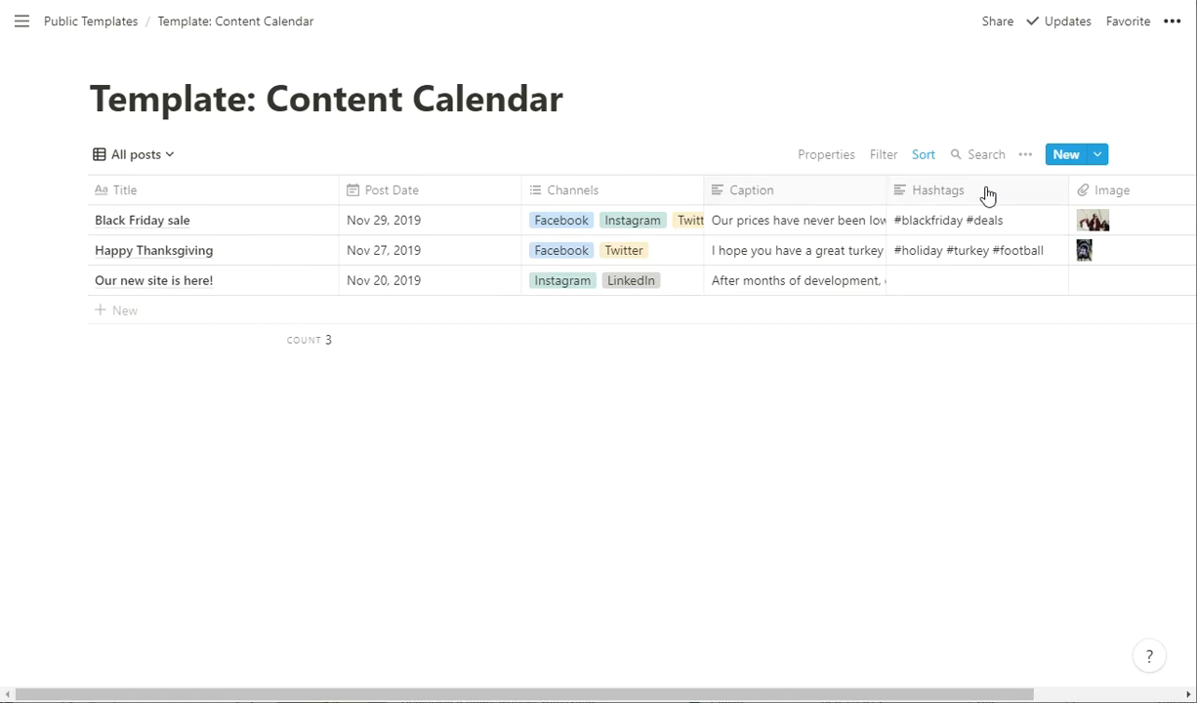
{"action": "left_click", "coordinate": [981, 154]}
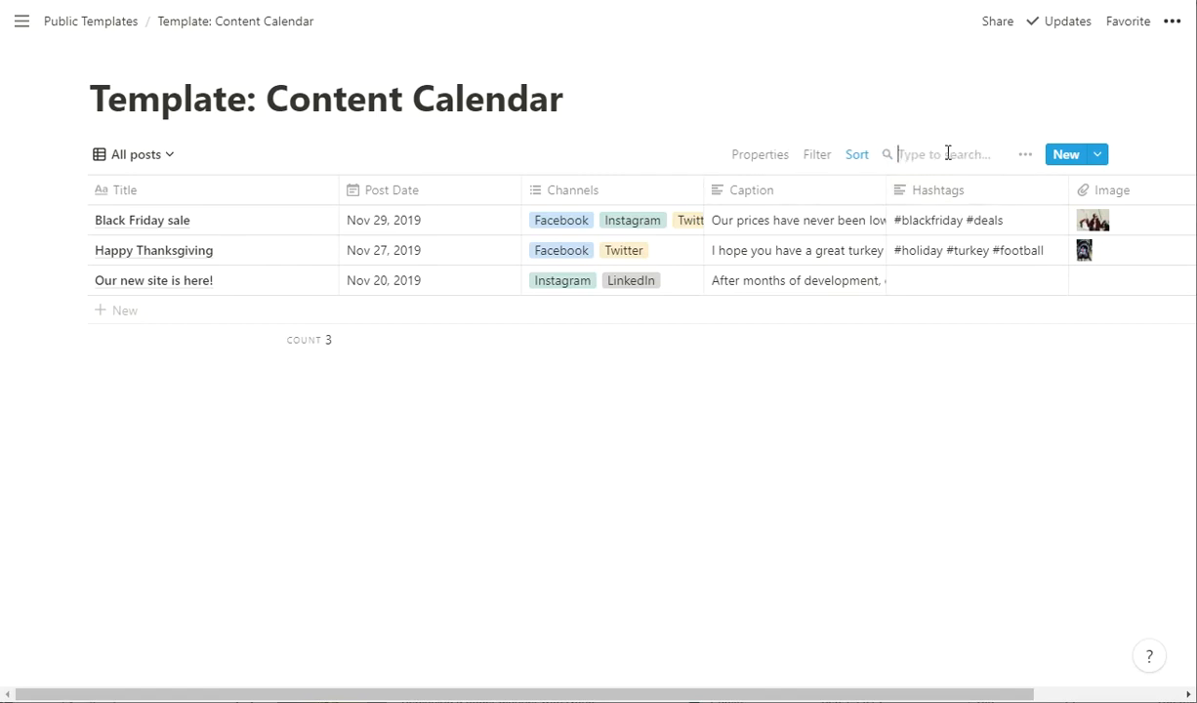
{"action": "left_click", "coordinate": [802, 450]}
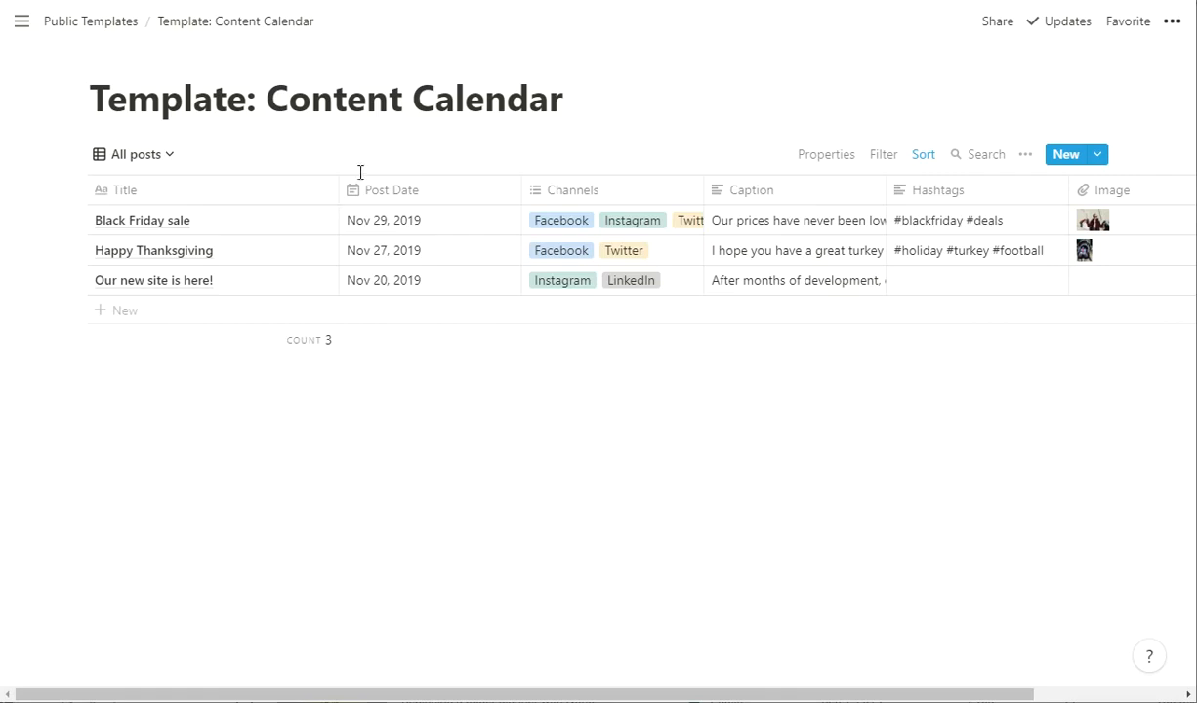